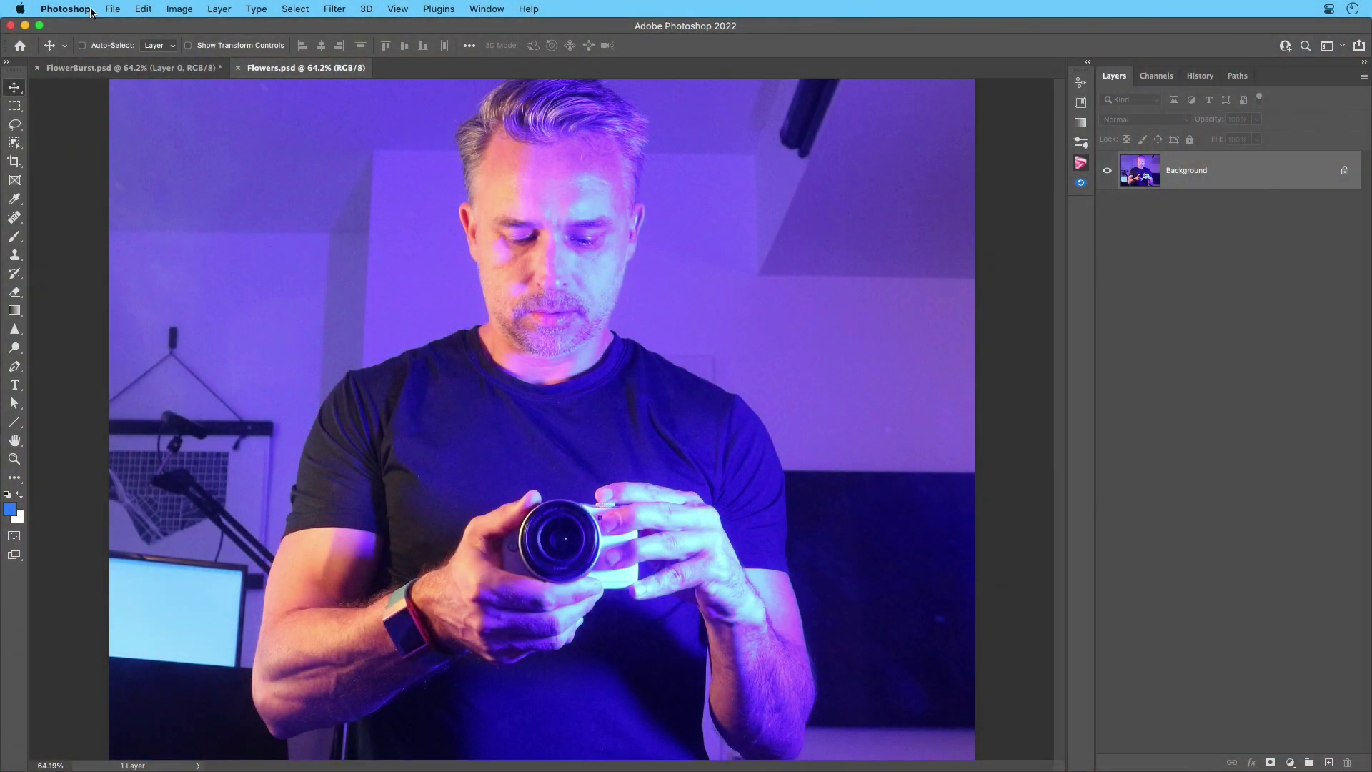
Enable Content Credentials in the Technology Previews preferences.
left_click(69, 10)
mouse_move(75, 61)
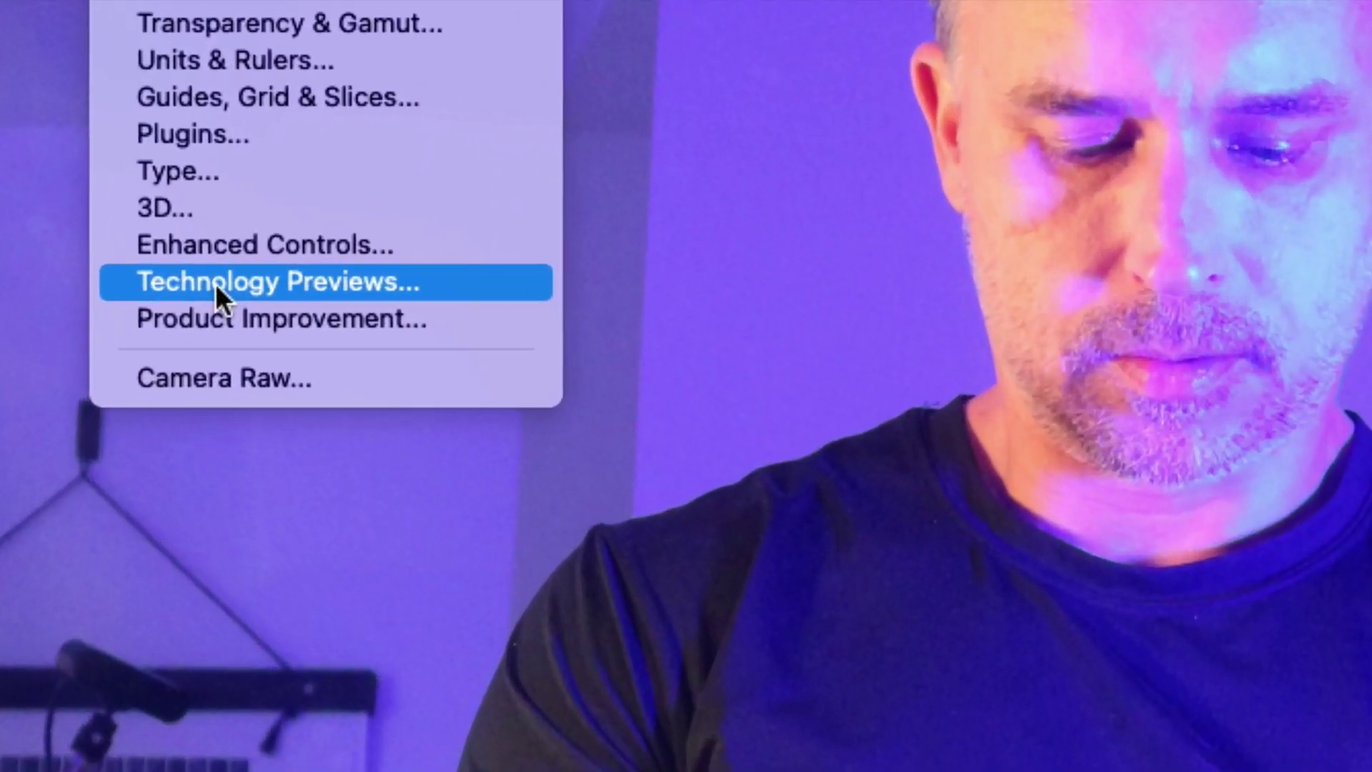
left_click(216, 283)
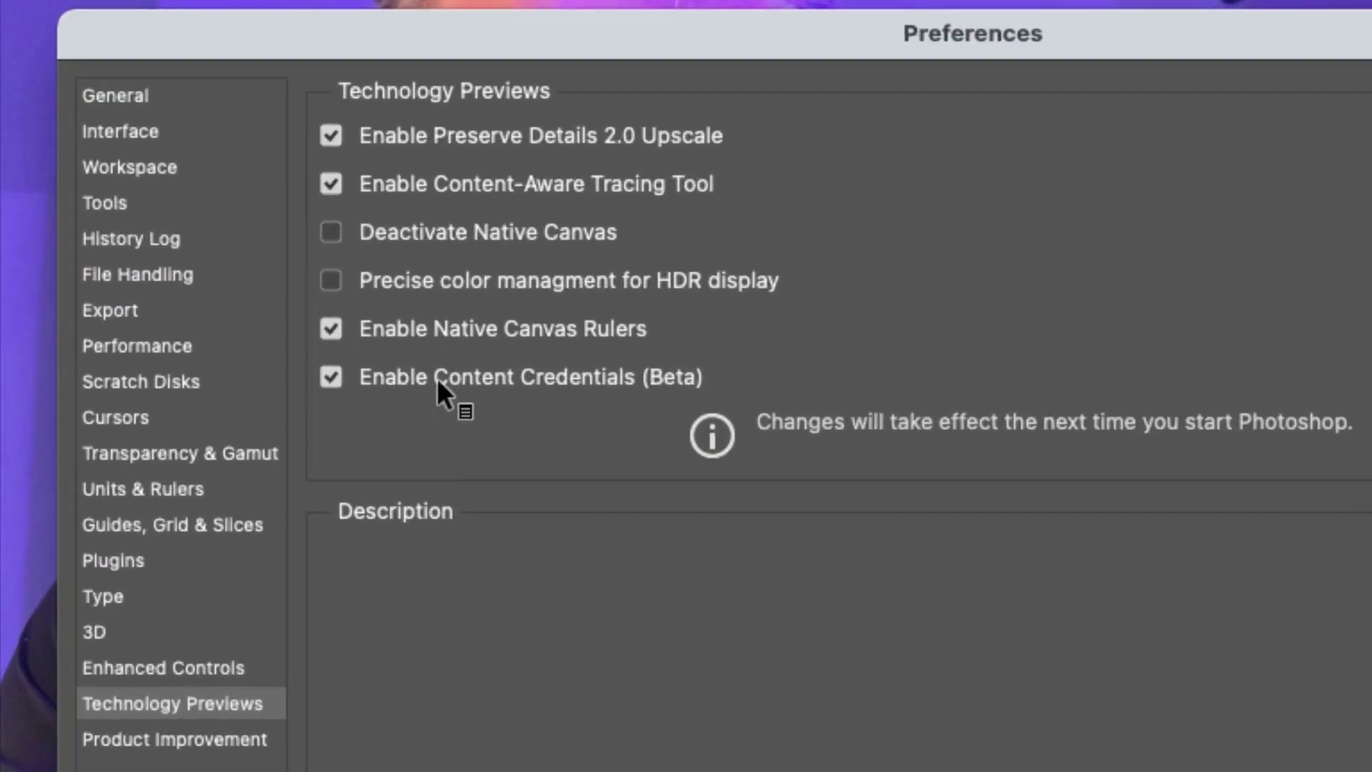
mouse_move(442, 304)
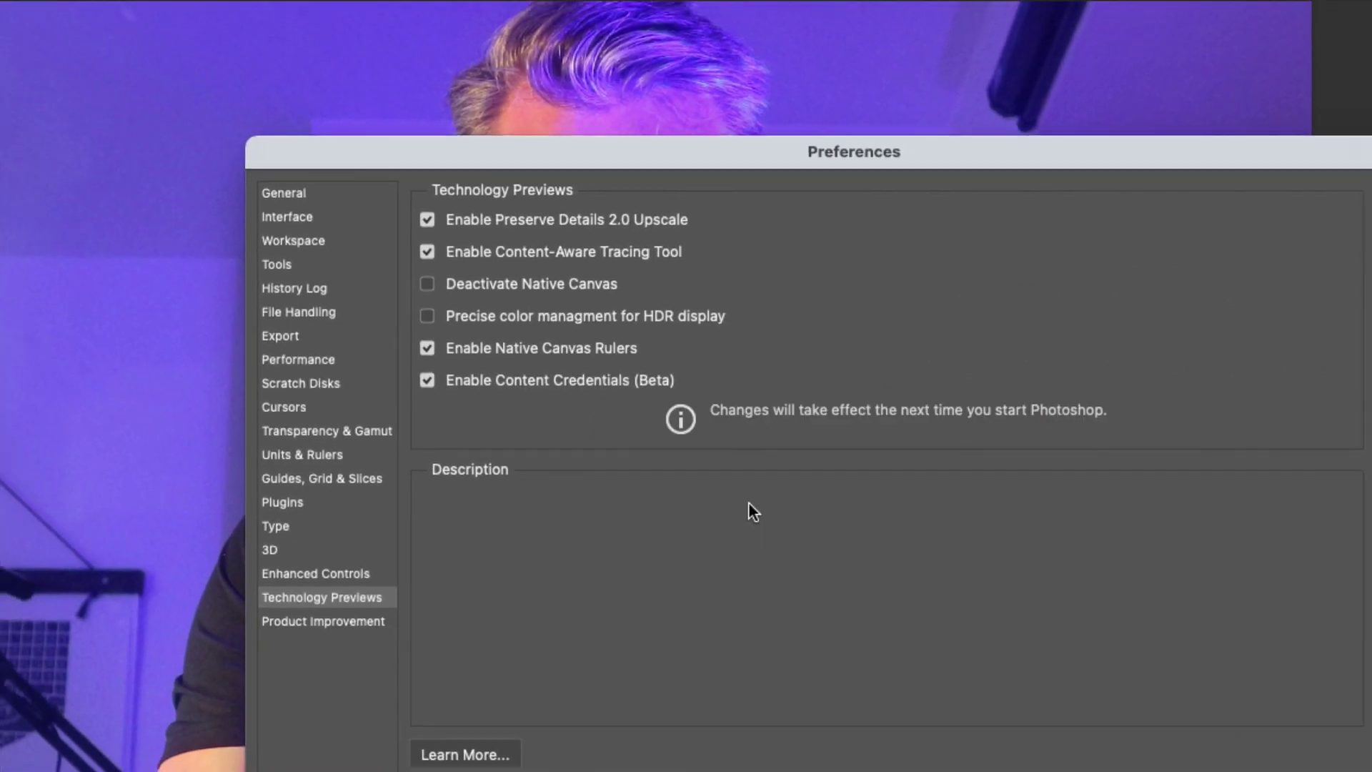
mouse_move(626, 379)
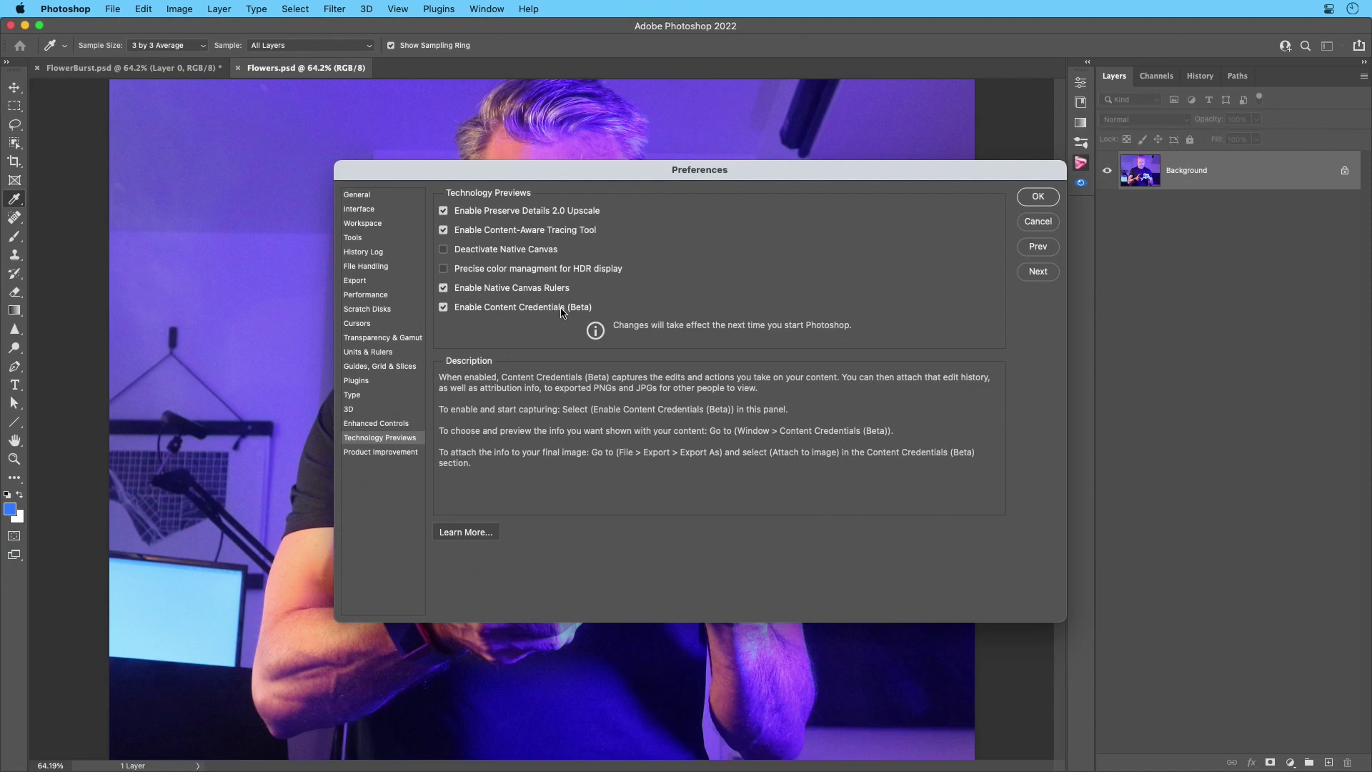
left_click(1037, 195)
Show the Content Credentials (Beta) panel expanded in the dock below Libraries.
key("v")
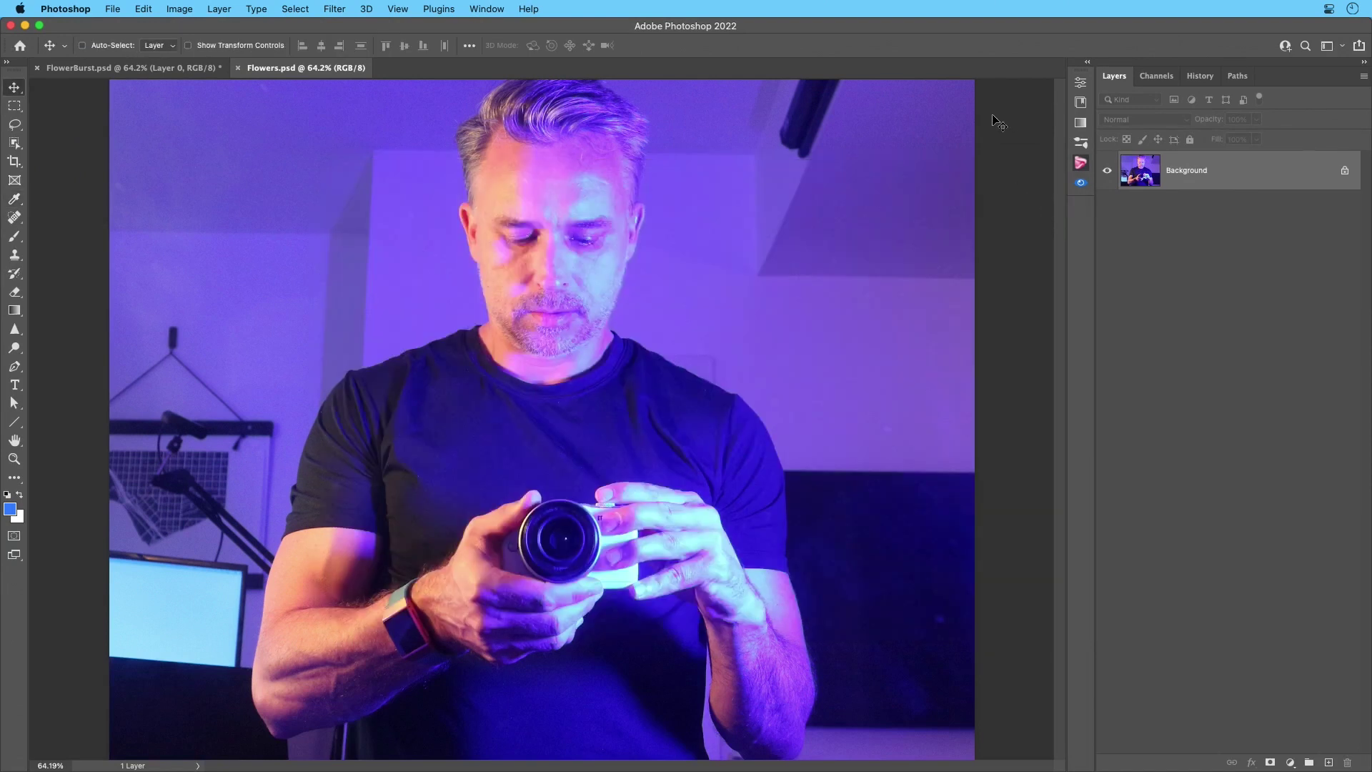
left_click(488, 8)
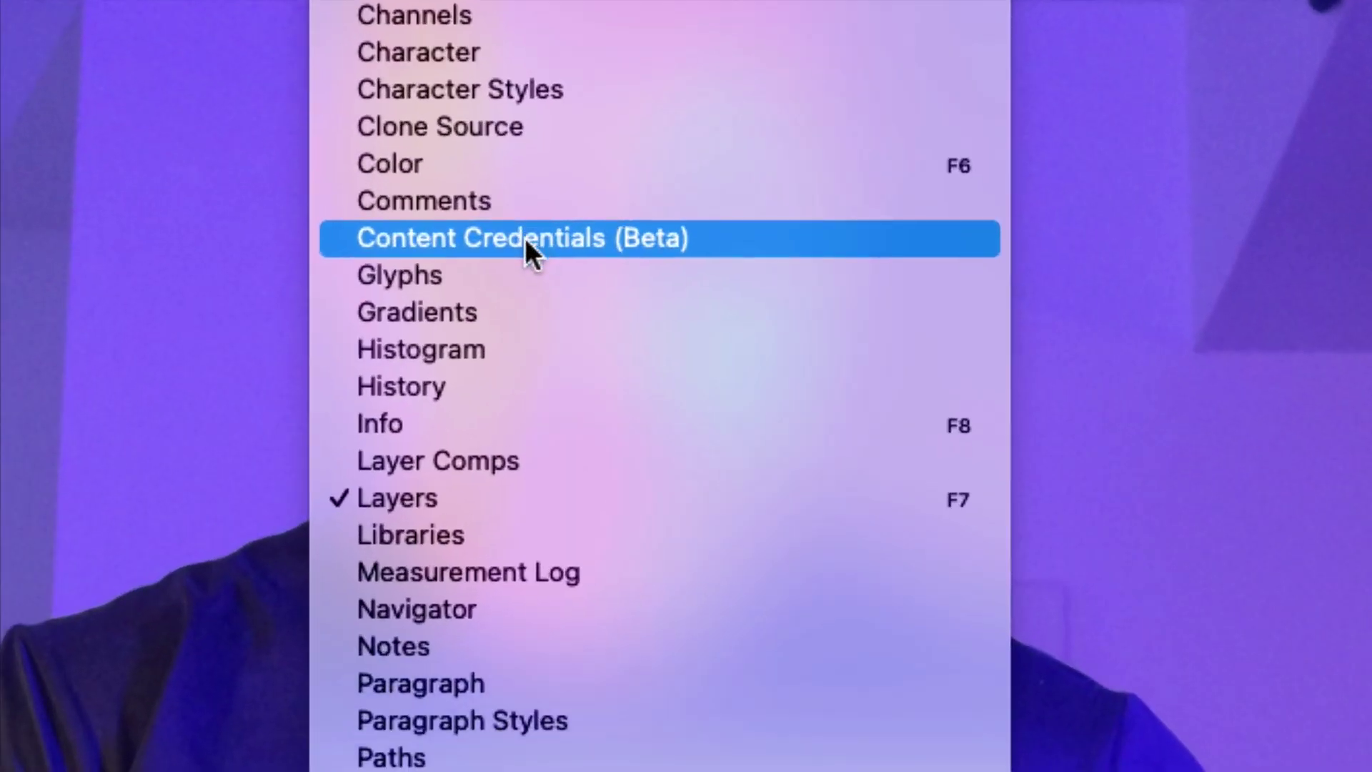
left_click(529, 237)
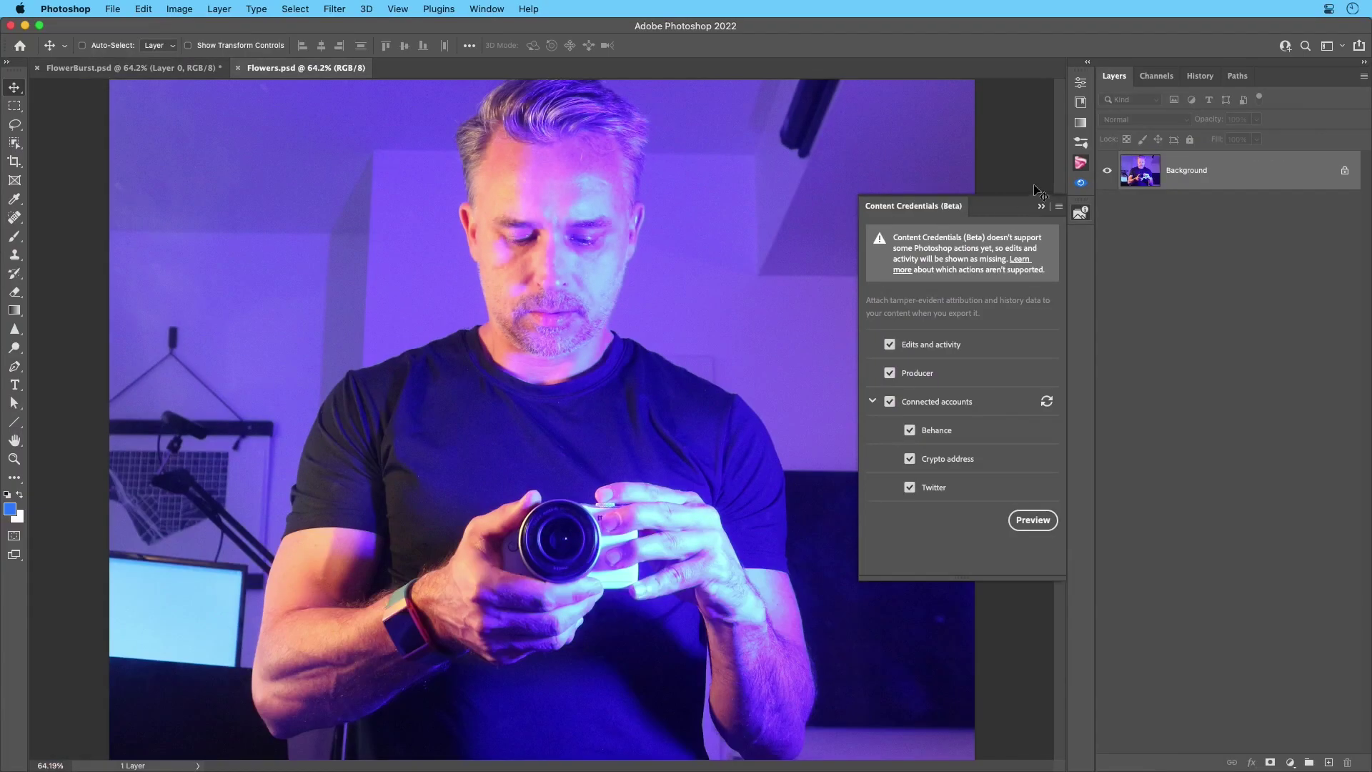
left_click(1086, 63)
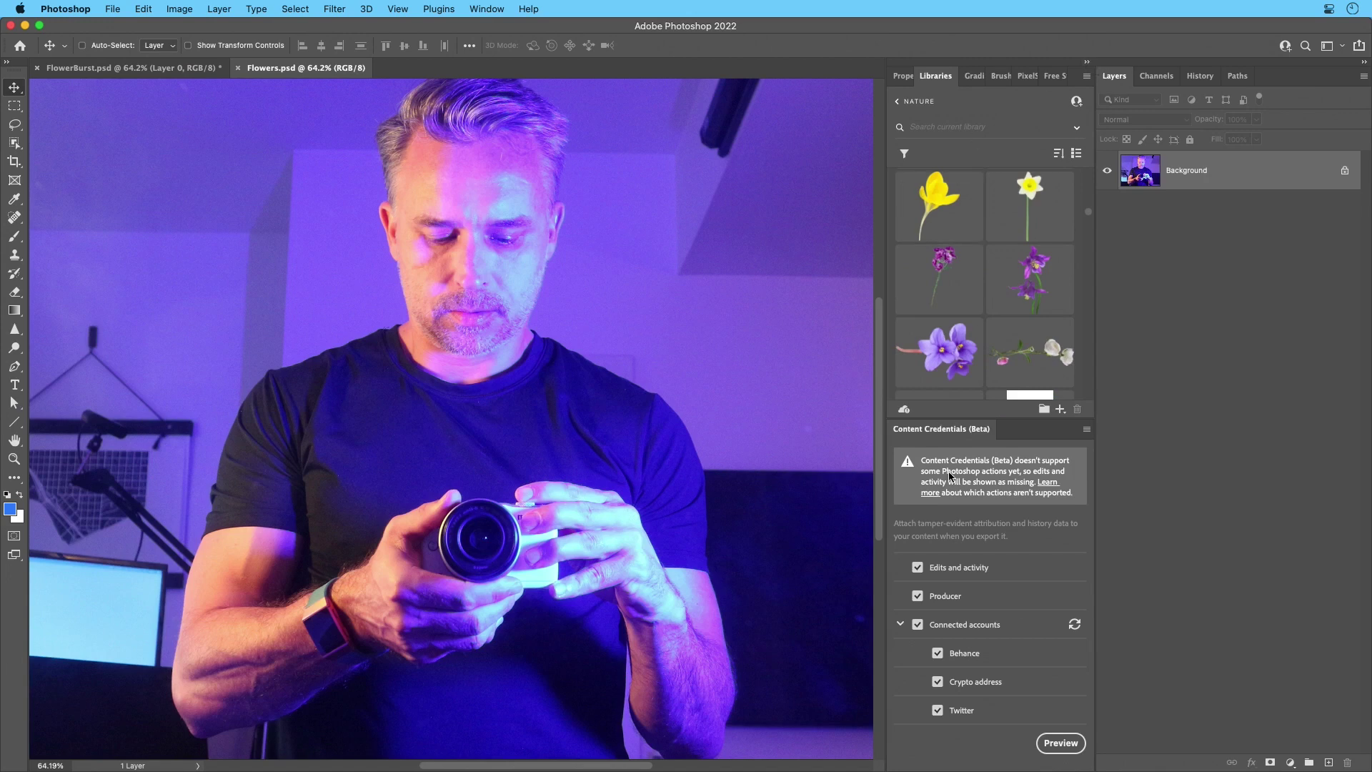
scroll(1005, 625, "down", 5)
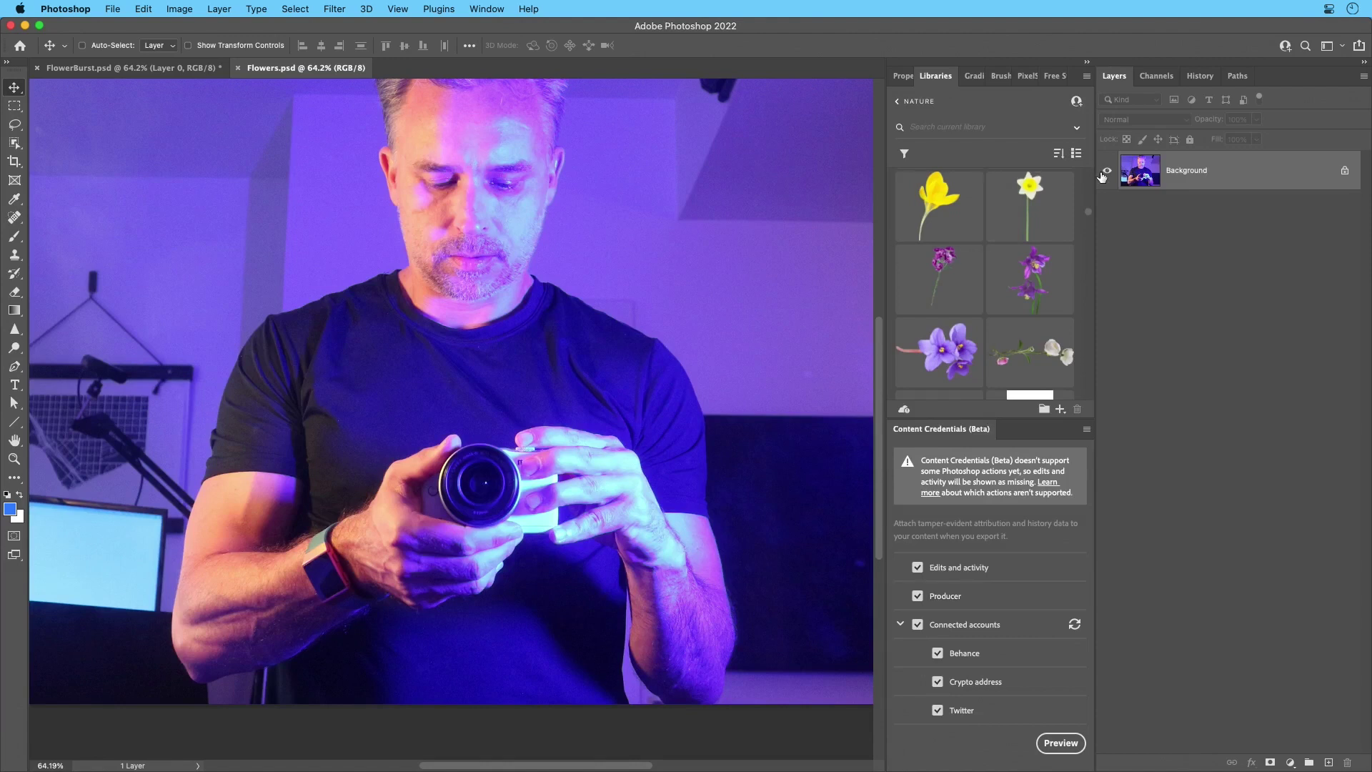
Duplicate the photo layer and remove its background to isolate the man.
key("super+j")
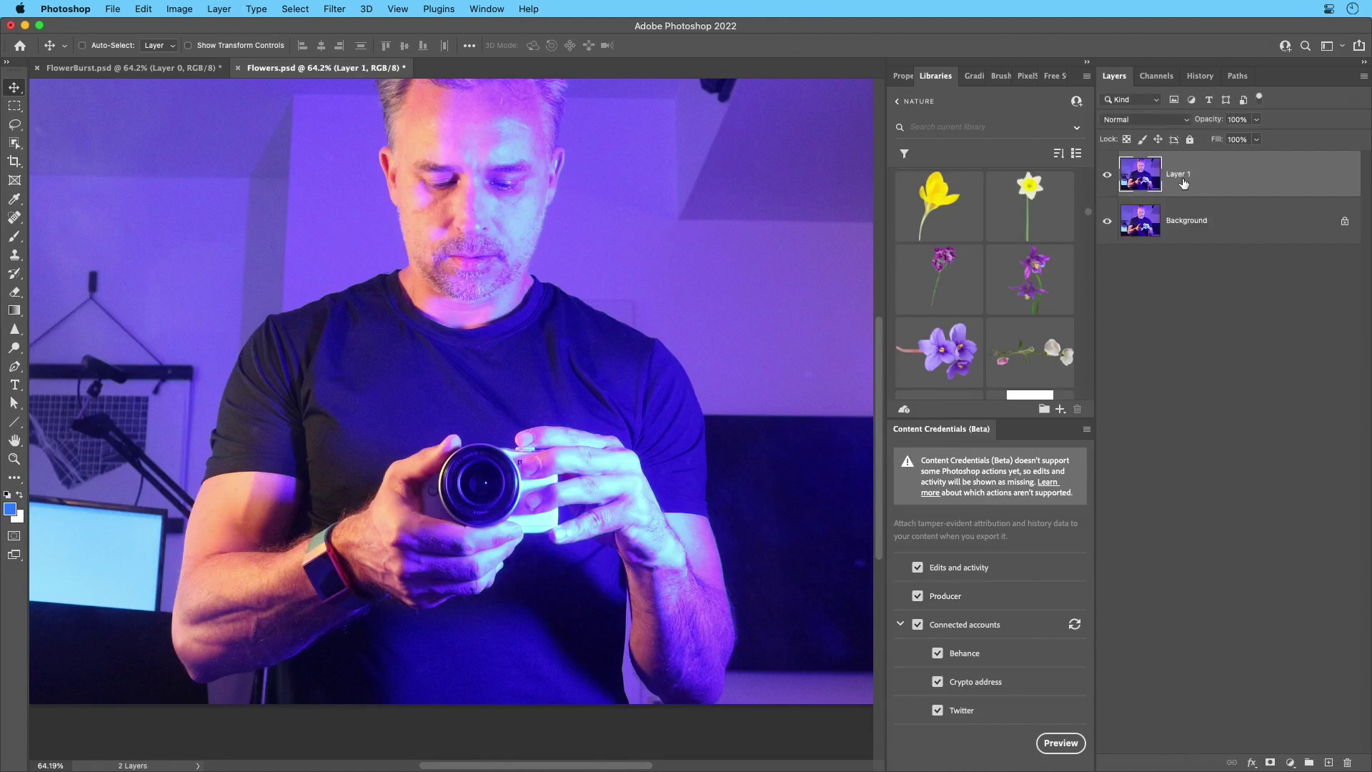
left_click(903, 76)
left_click(952, 301)
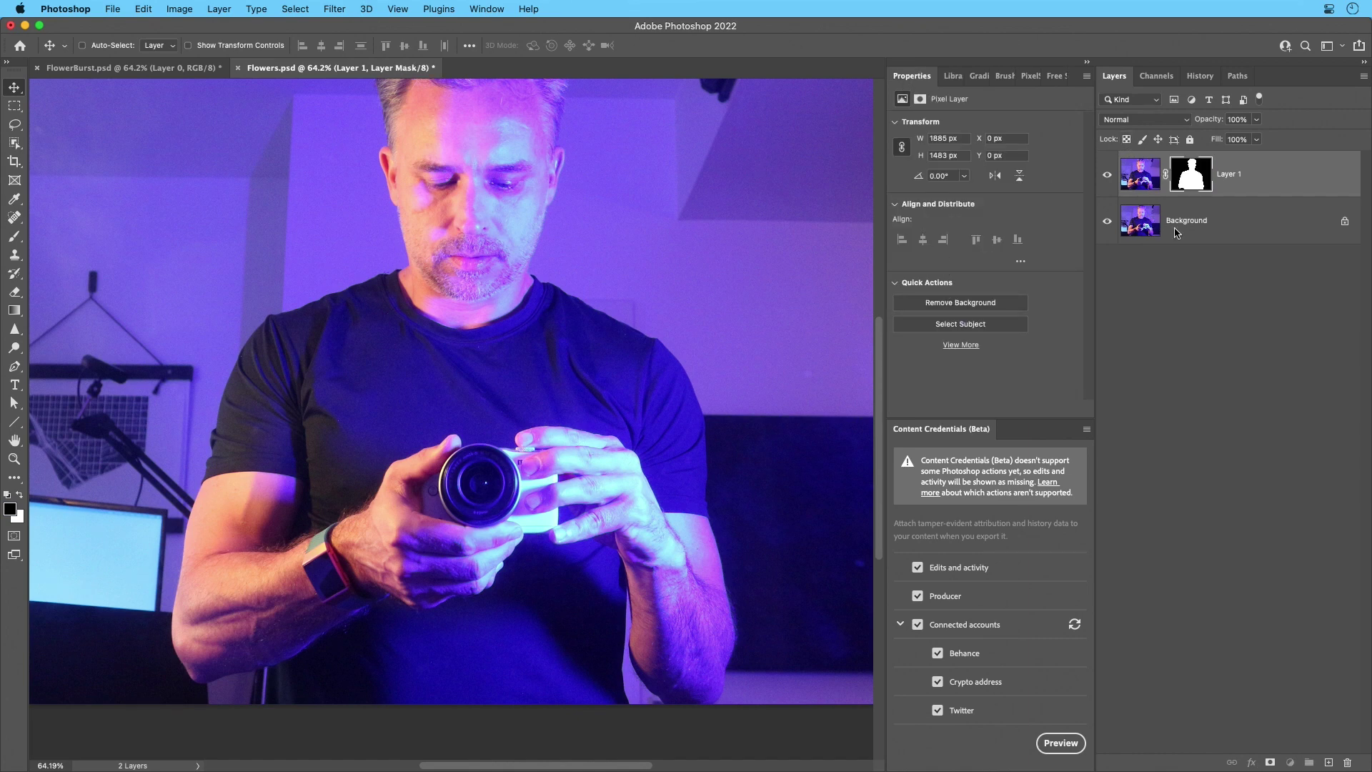
Add a new layer above the Background and fill it with a pink-magenta gradient.
left_click(1173, 229)
left_click(1327, 761)
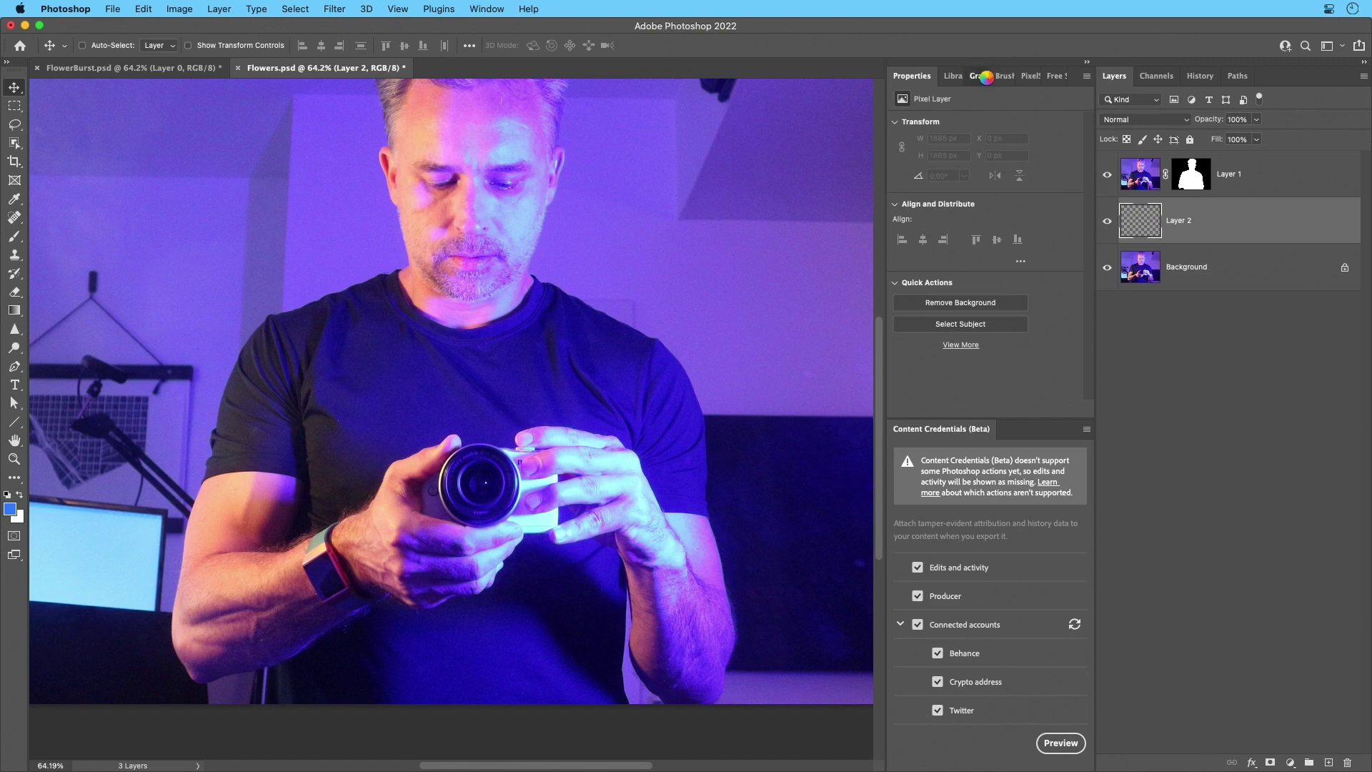
left_click(986, 76)
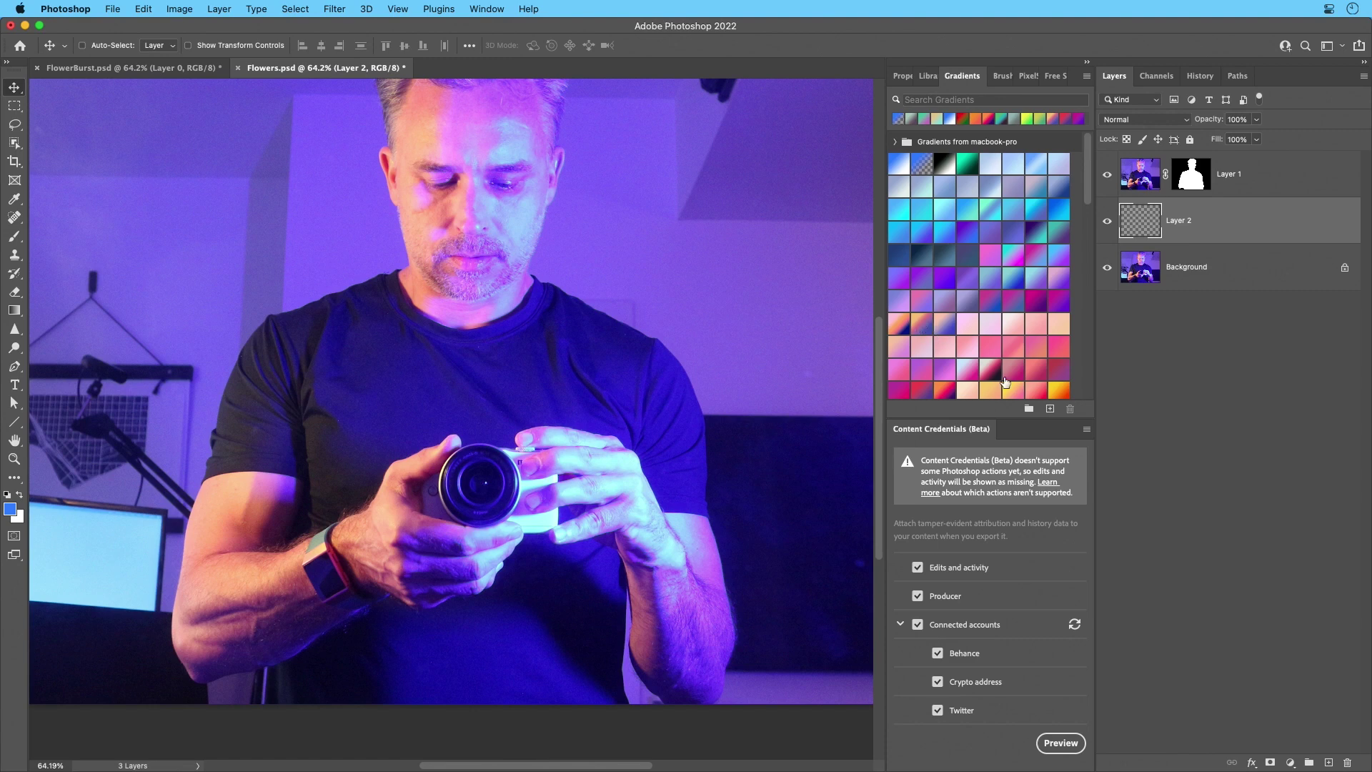
left_click(991, 370)
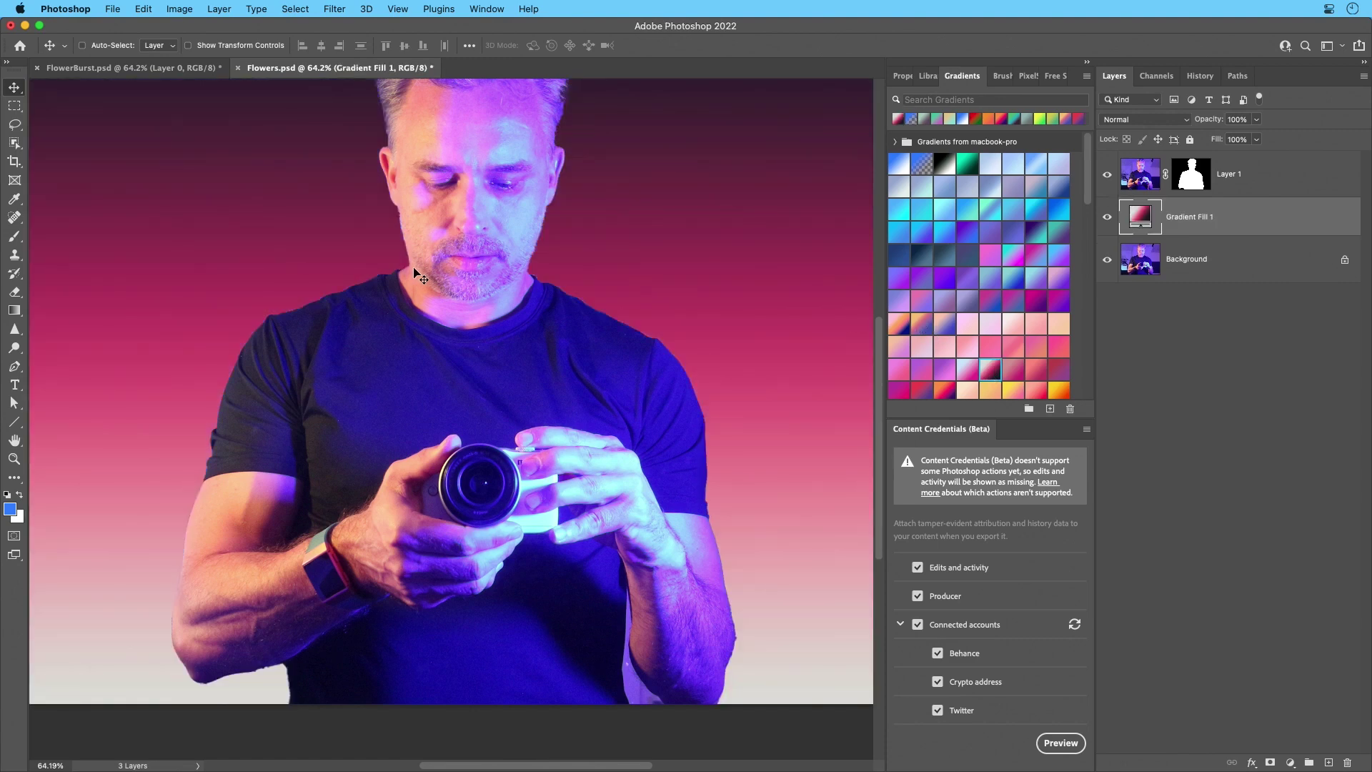
Try several gradient presets, settling on a purple-pink-orange background gradient.
scroll(414, 272, "up", 3)
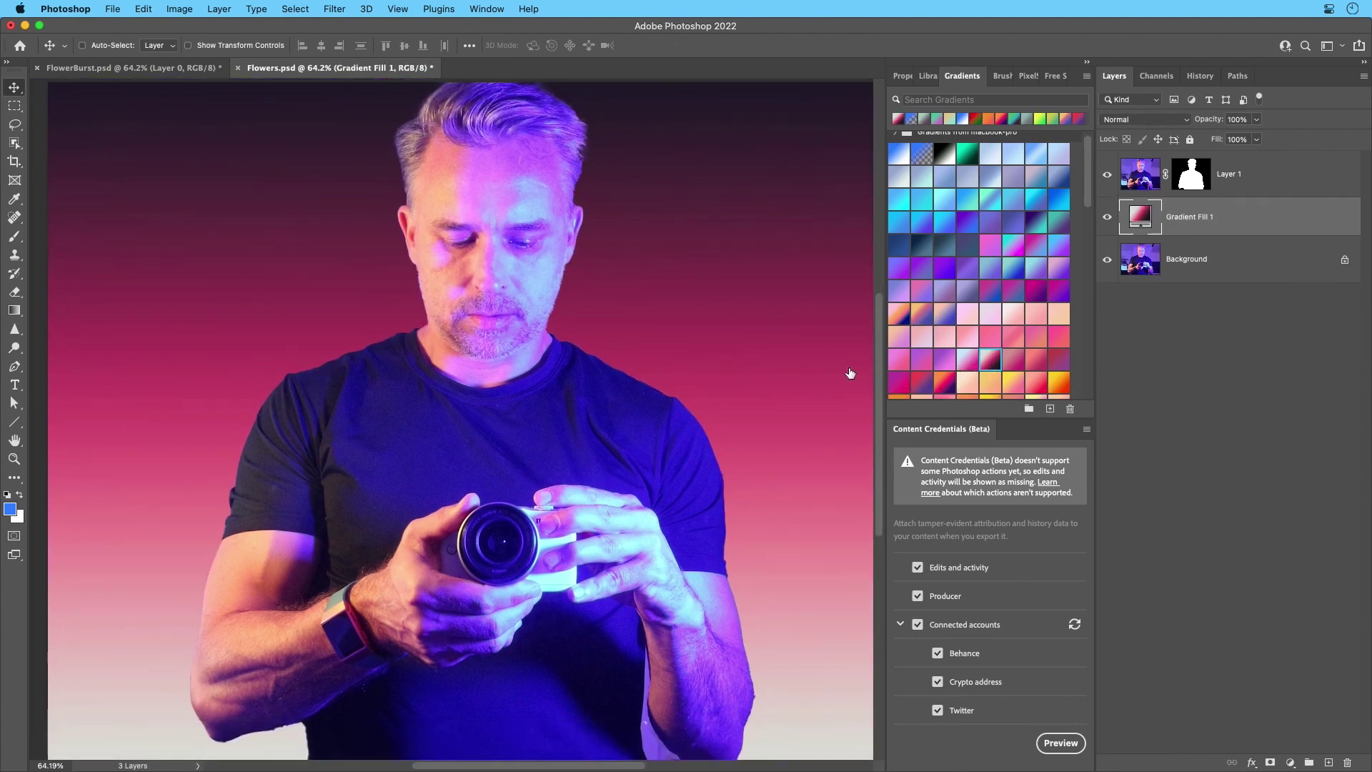
scroll(893, 387, "down", 3)
left_click(891, 382)
left_click(919, 386)
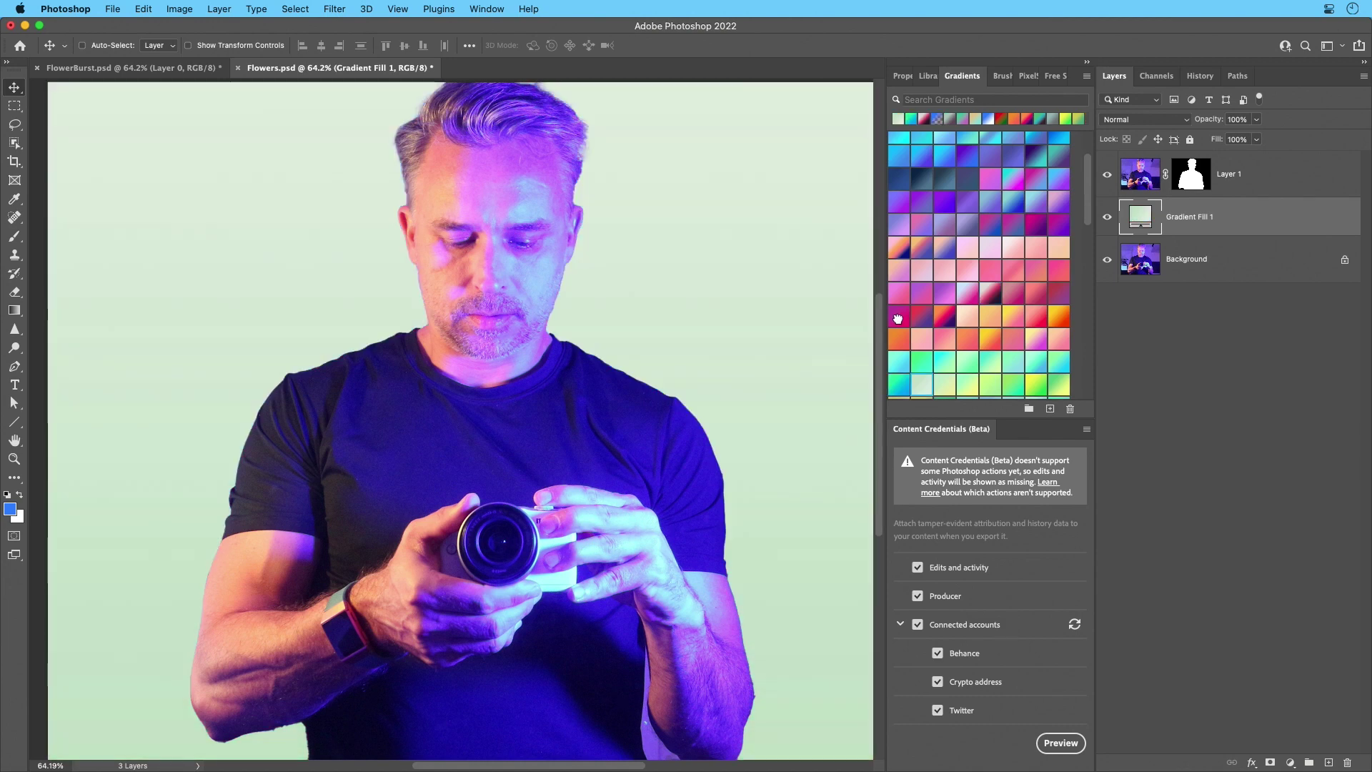
left_click(899, 315)
left_click(922, 314)
left_click(948, 315)
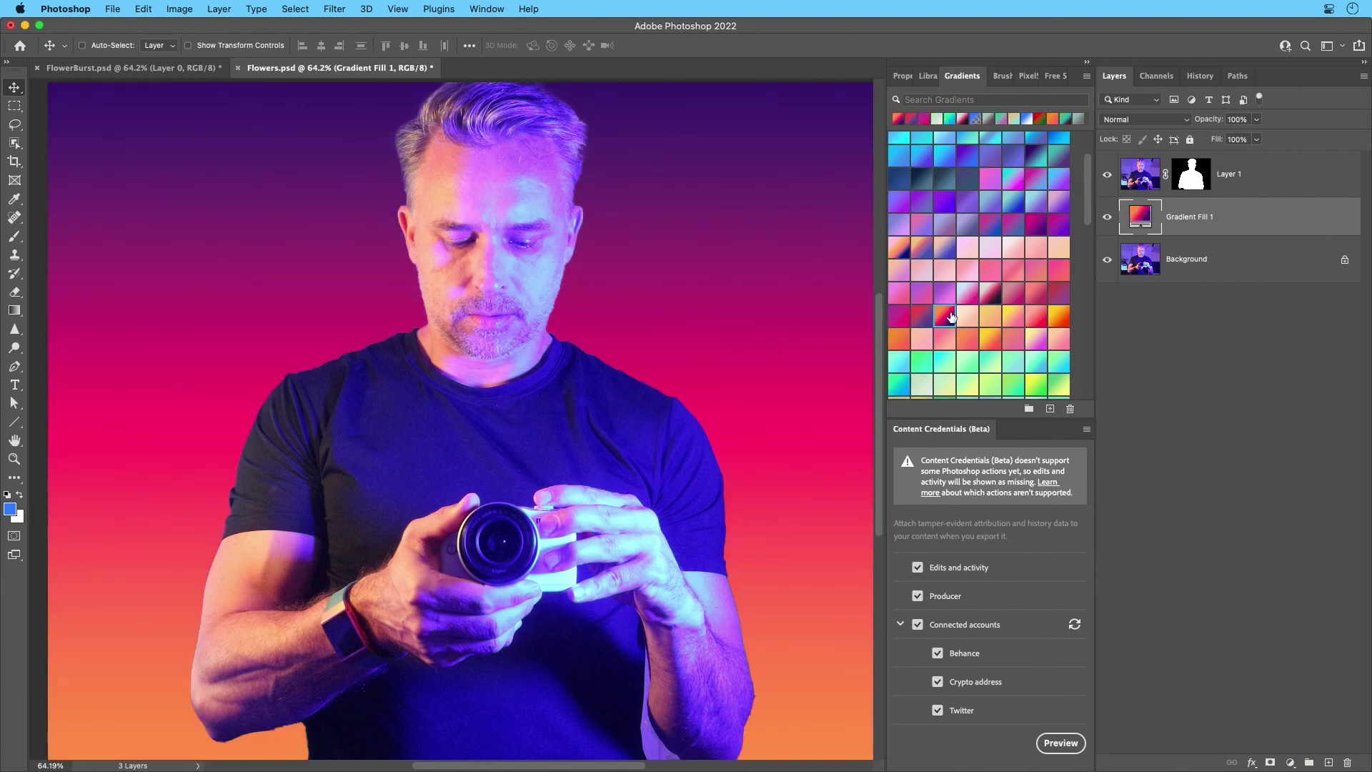
Place Green Branch from the NATURE library above Layer 1, scaled down toward the lens.
left_click(928, 76)
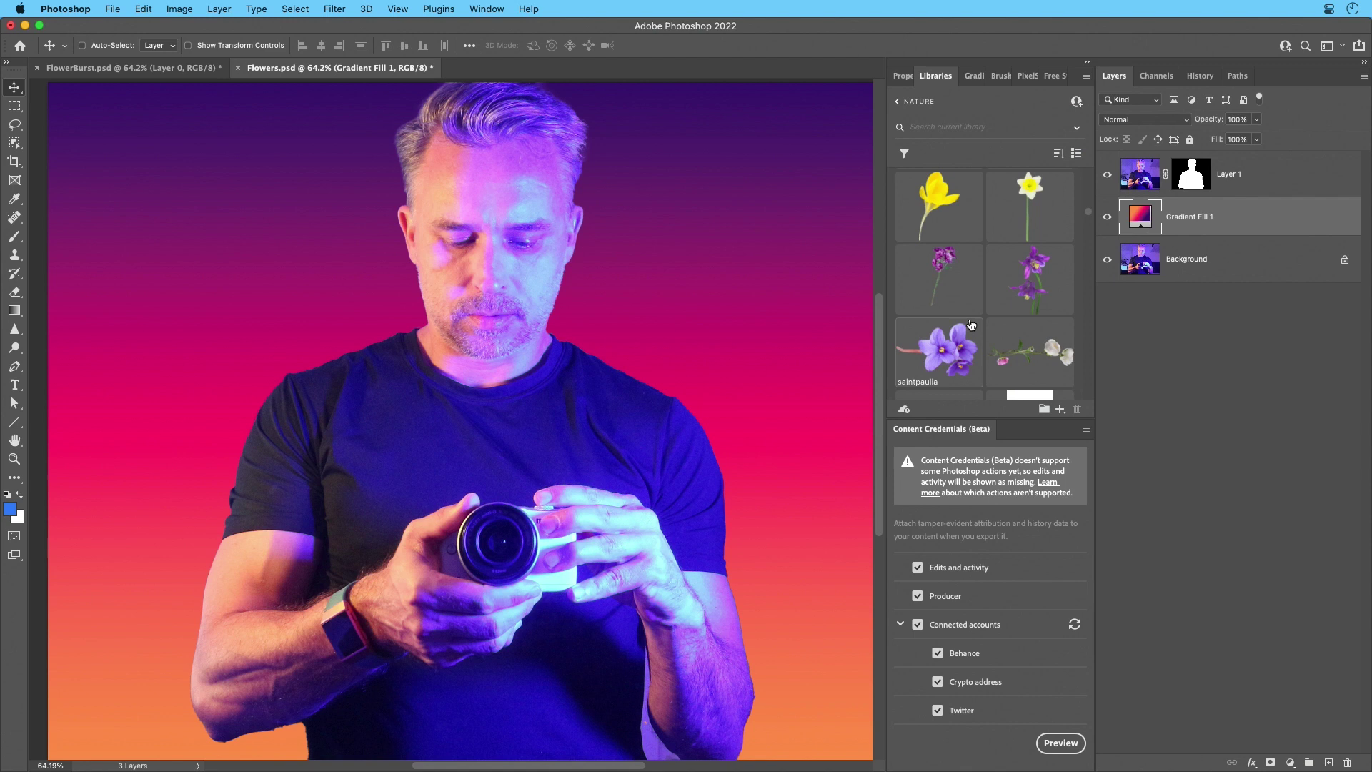
double_click(1026, 435)
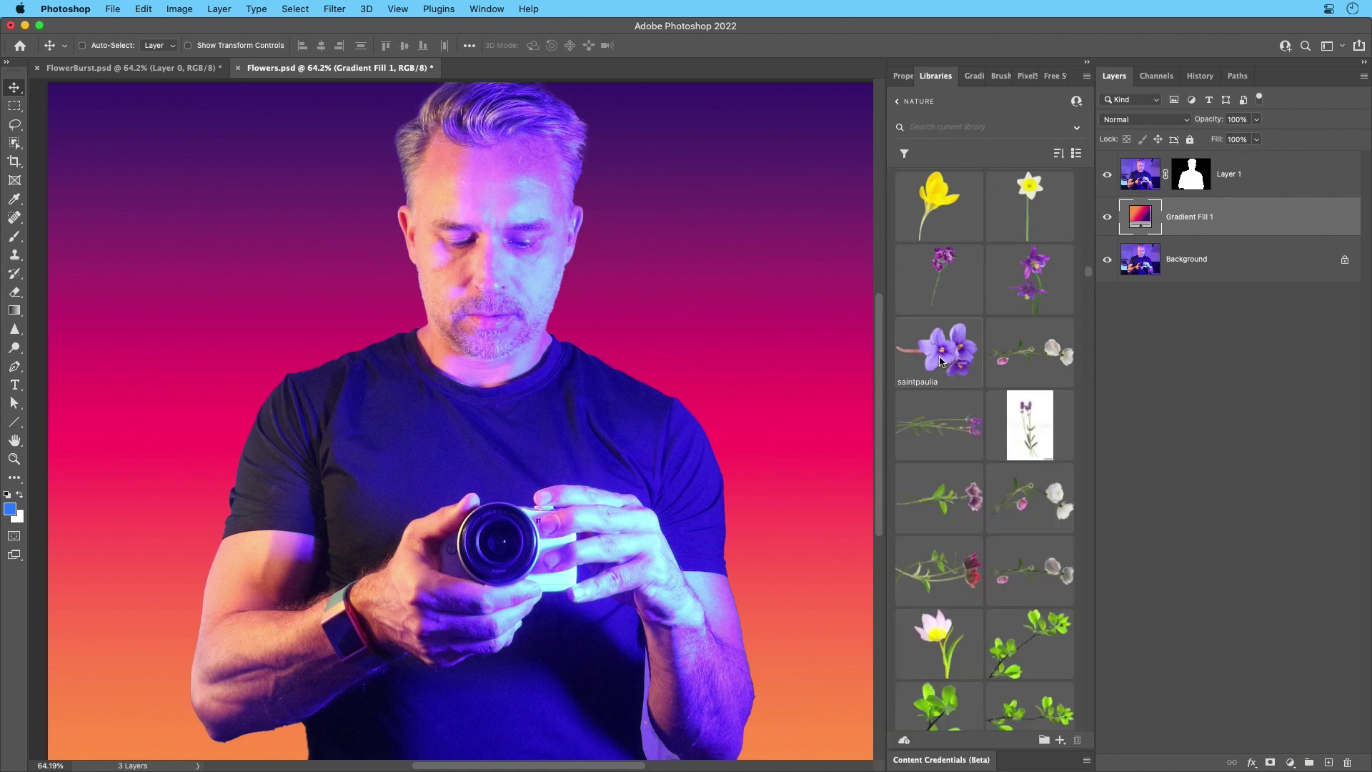
scroll(961, 583, "down", 1)
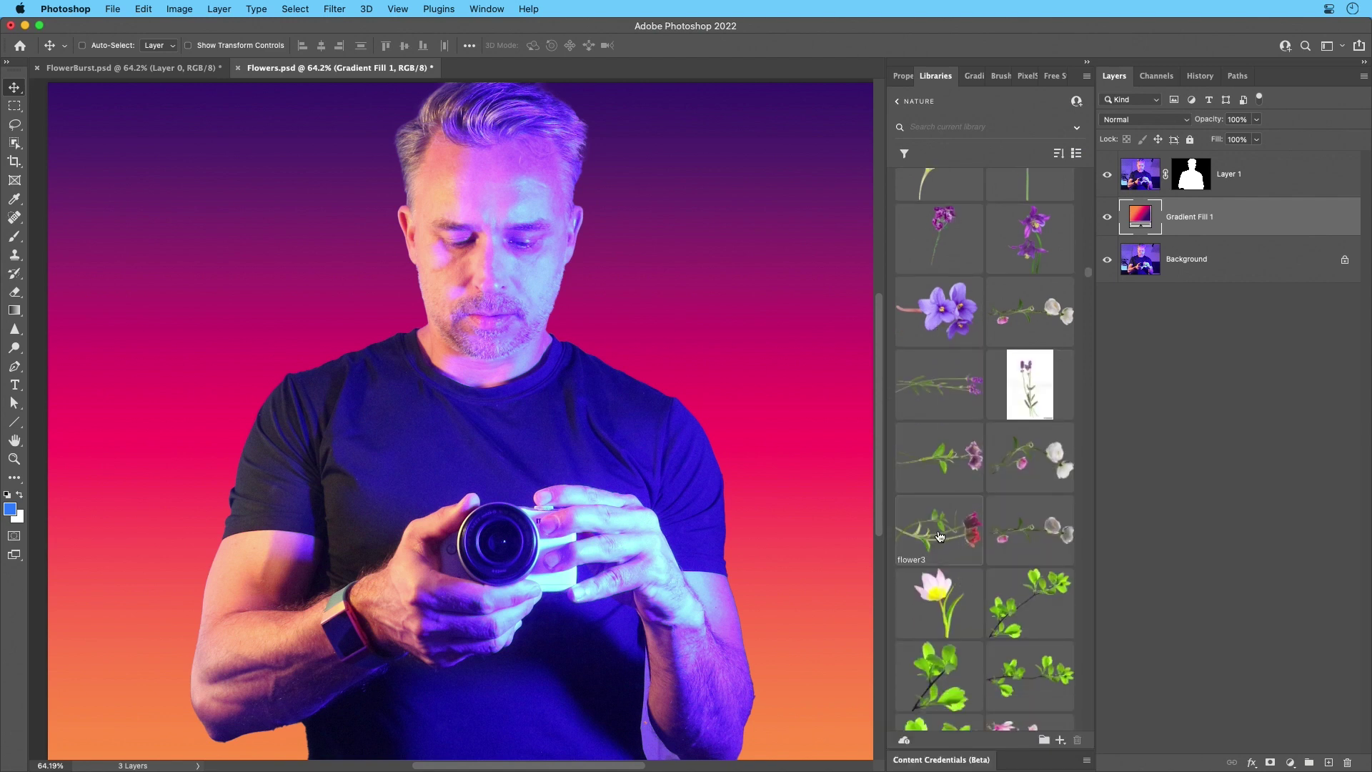
left_click_drag(1020, 602, 564, 398)
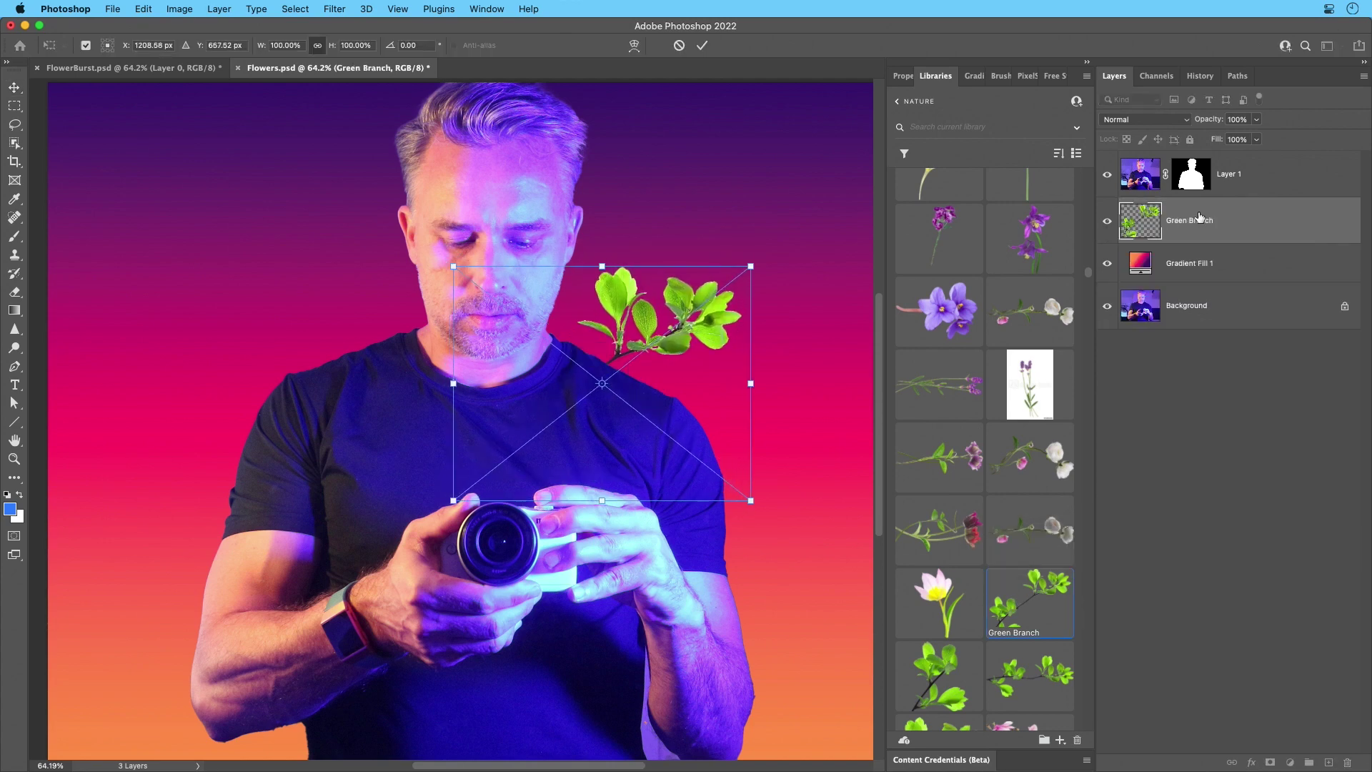
key("Return")
left_click_drag(1200, 217, 1200, 166)
left_click_drag(646, 331, 708, 359)
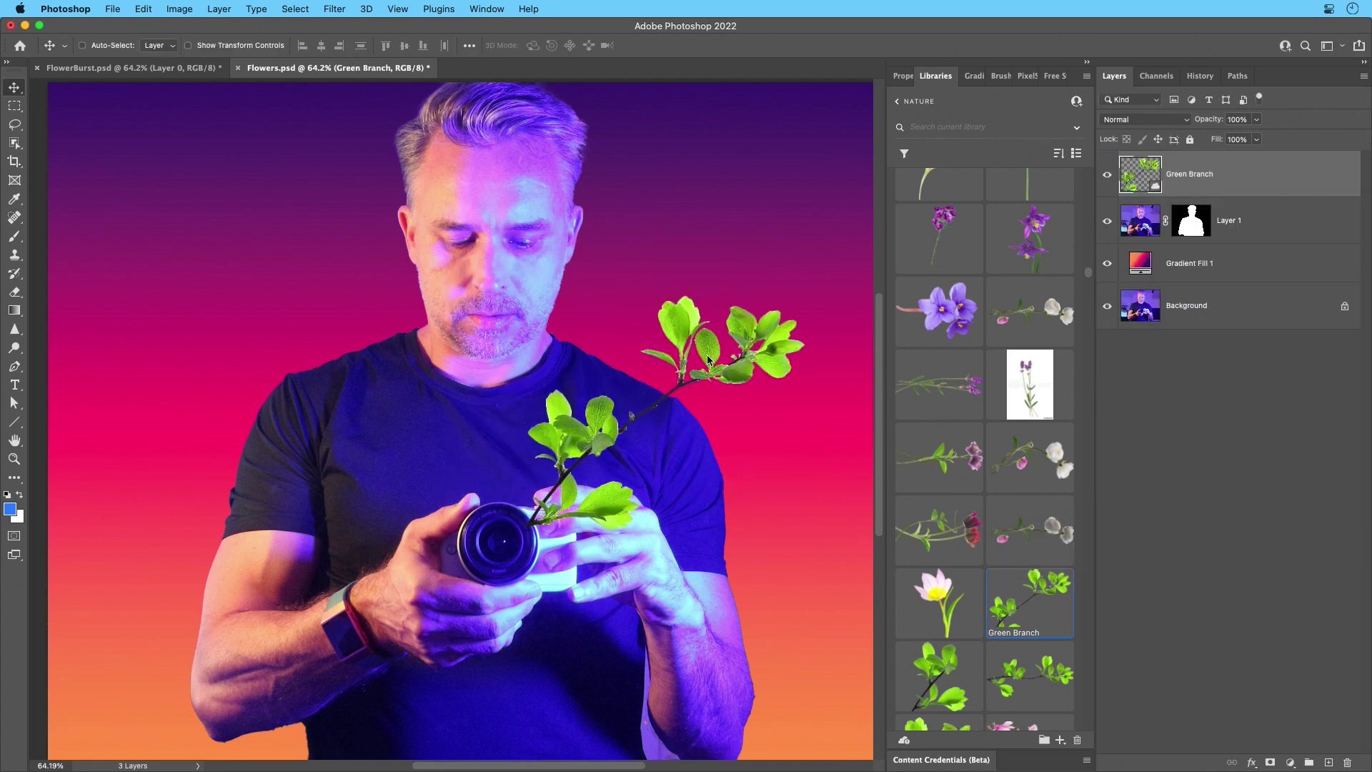
key("super+t")
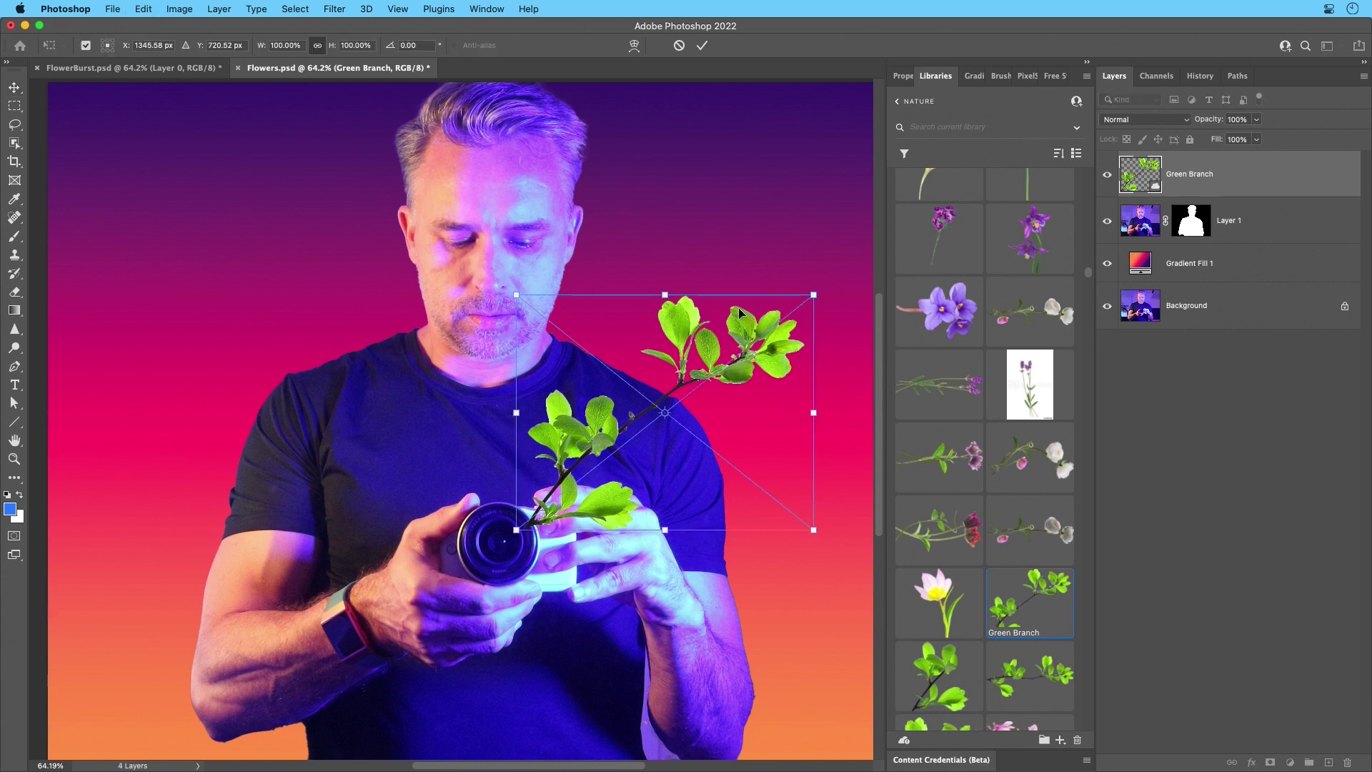
left_click_drag(814, 295, 707, 380)
key("Return")
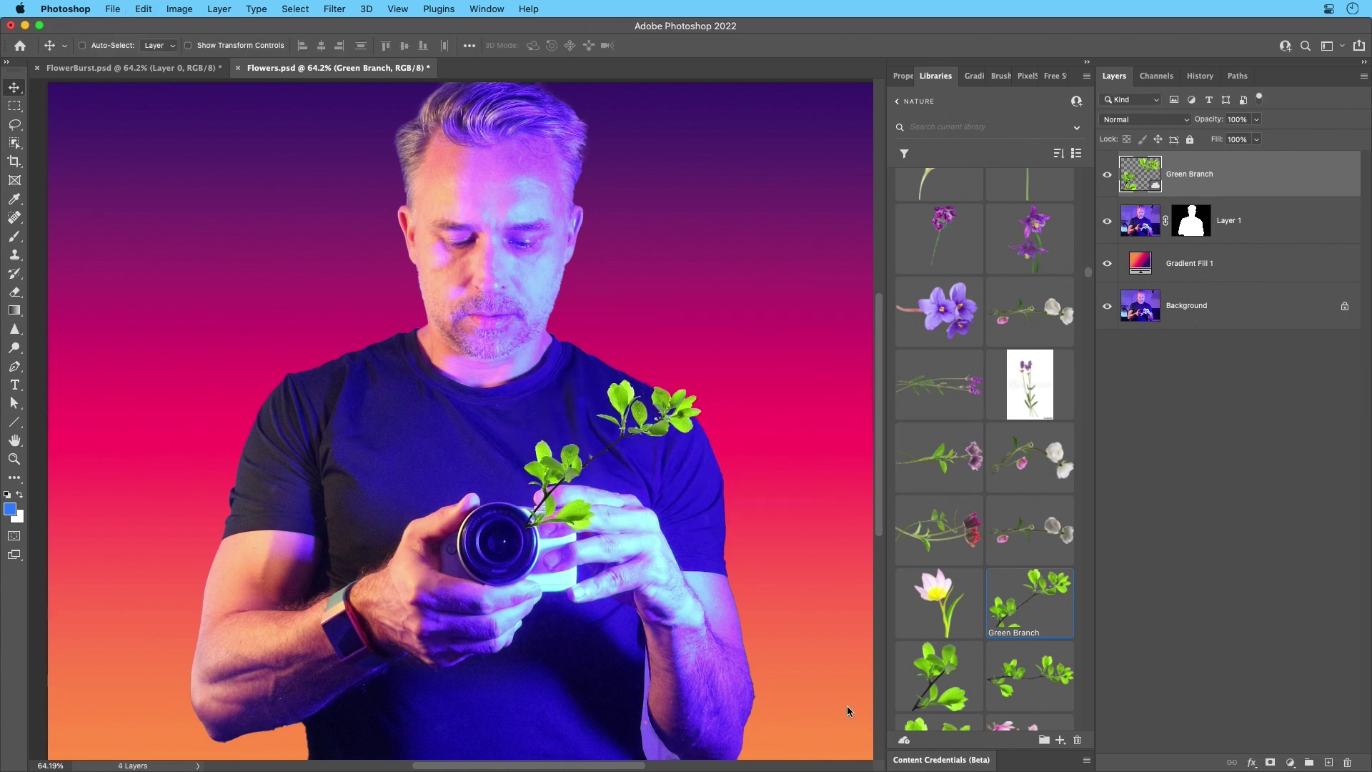
Place the pink-yellow flower and the columbine, shrinking the columbine into the bouquet.
left_click_drag(944, 600, 457, 446)
key("Return")
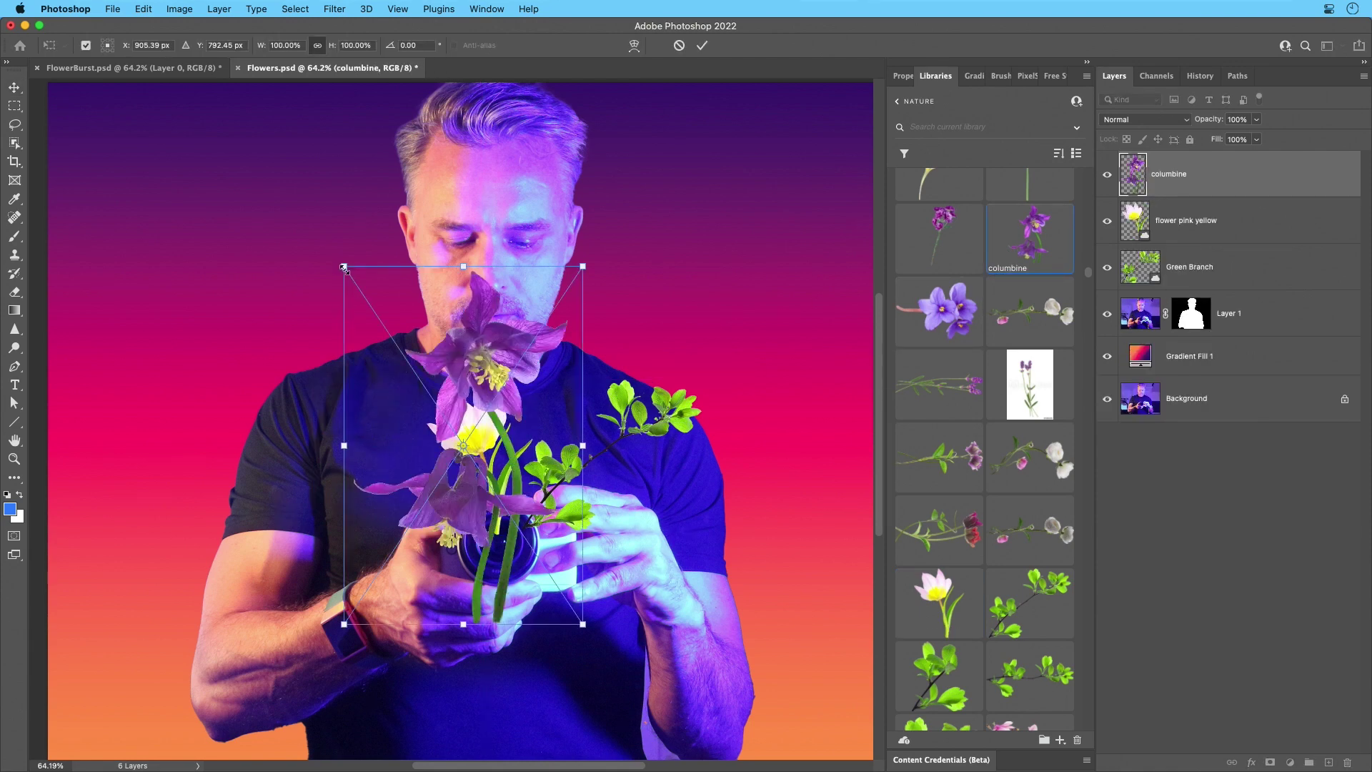
left_click_drag(344, 268, 432, 392)
left_click_drag(522, 448, 405, 455)
key("Return")
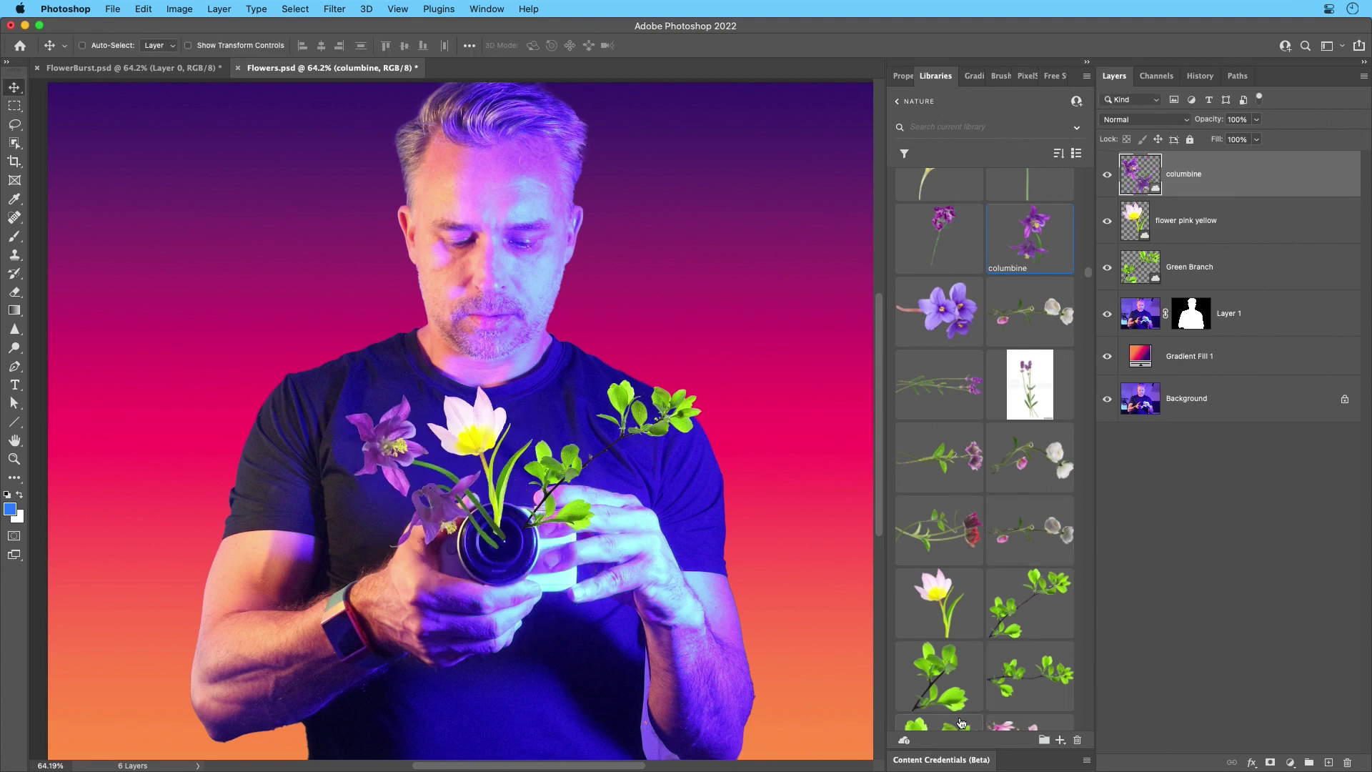
Preview the Flowers image's content credentials, scroll through them, then close the preview.
left_click(964, 759)
scroll(1008, 674, "down", 2)
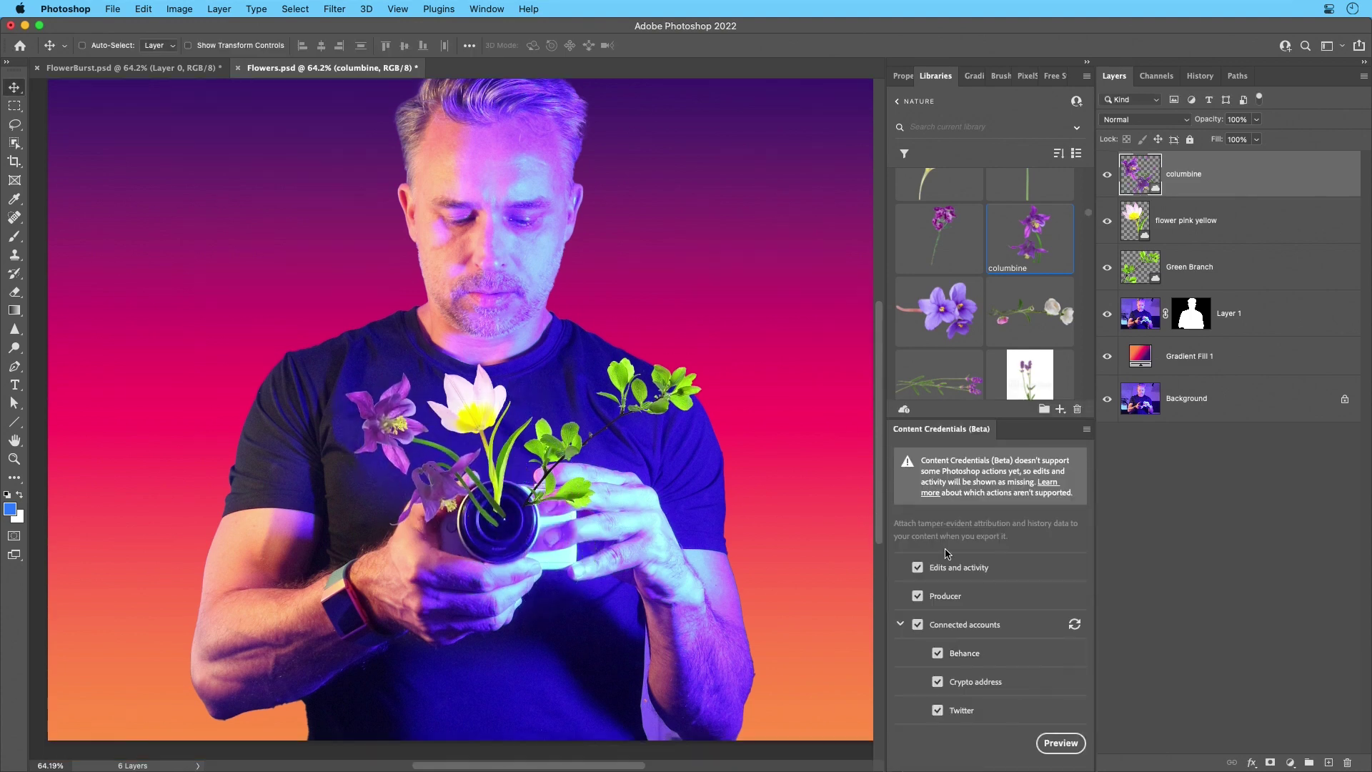
scroll(1000, 664, "up", 2)
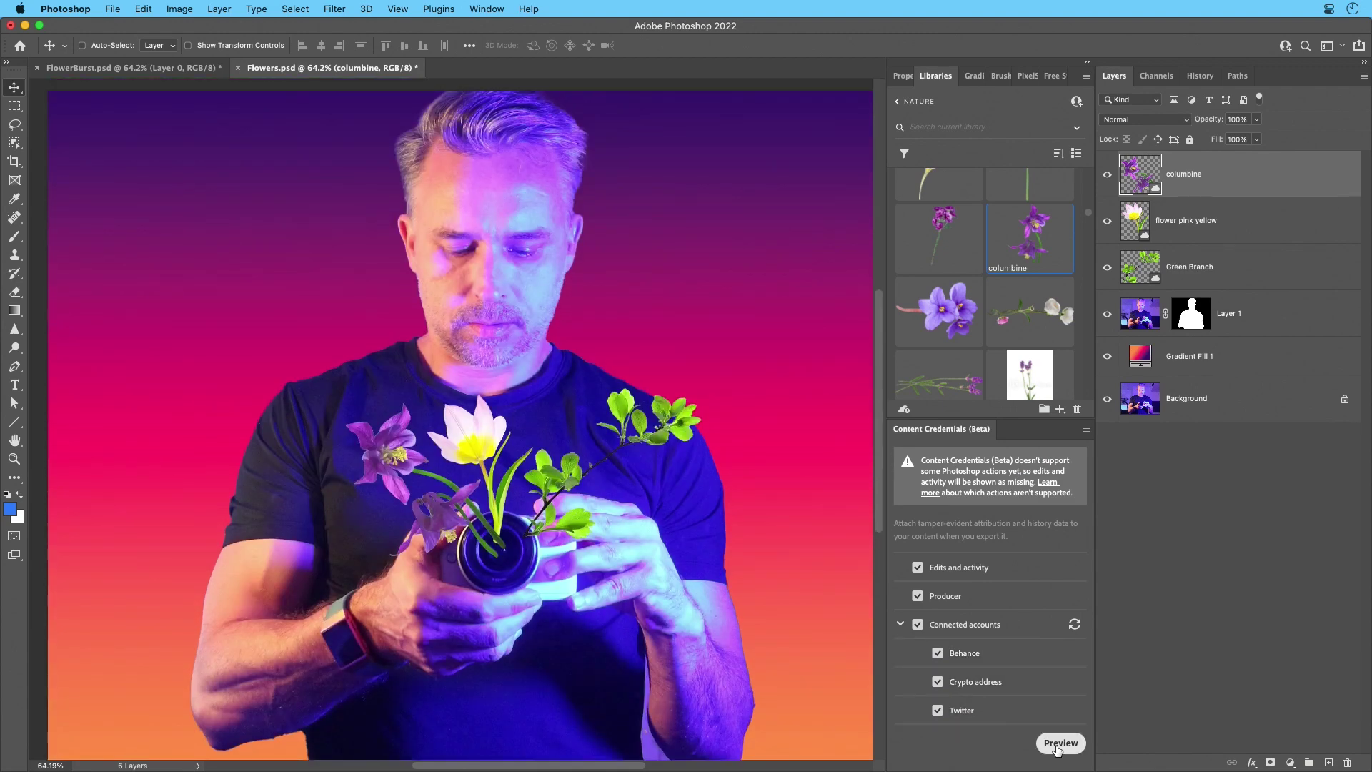
left_click(1060, 743)
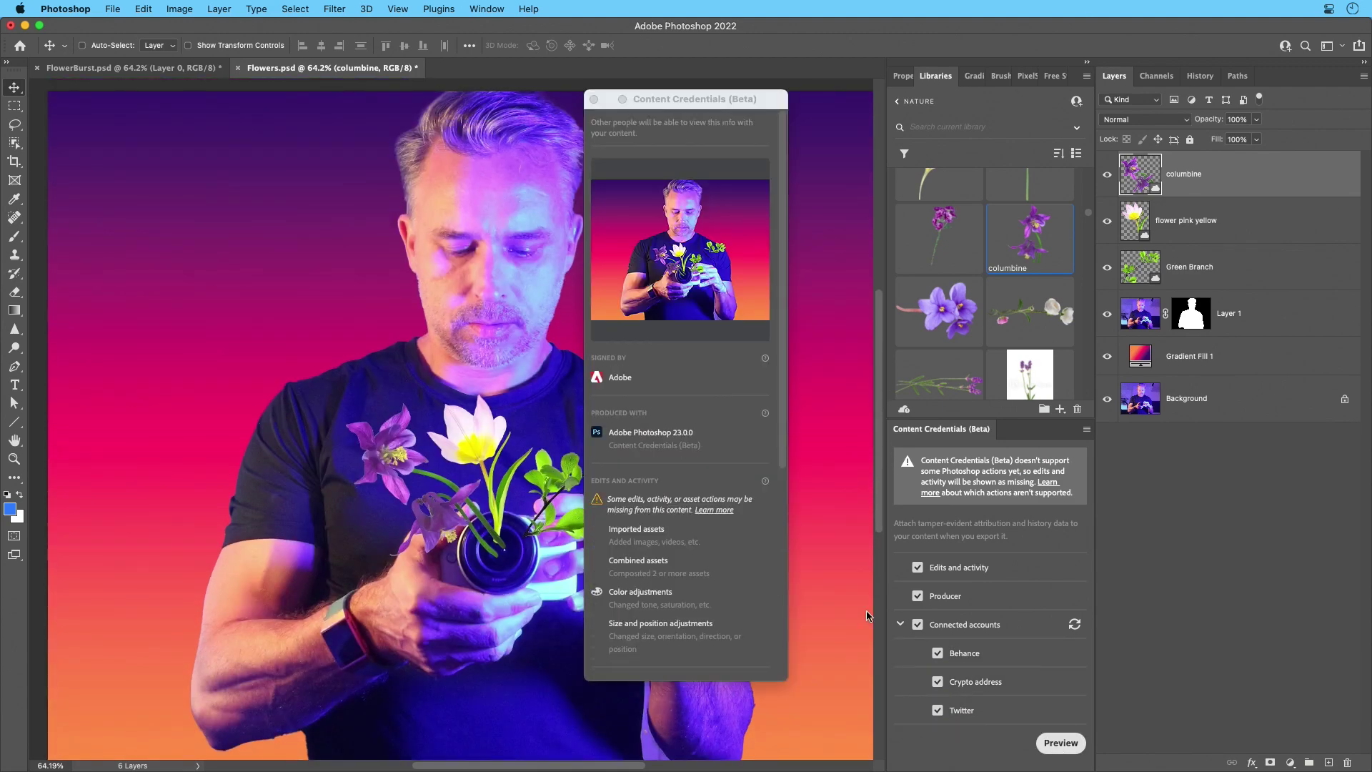
scroll(663, 268, "down", 5)
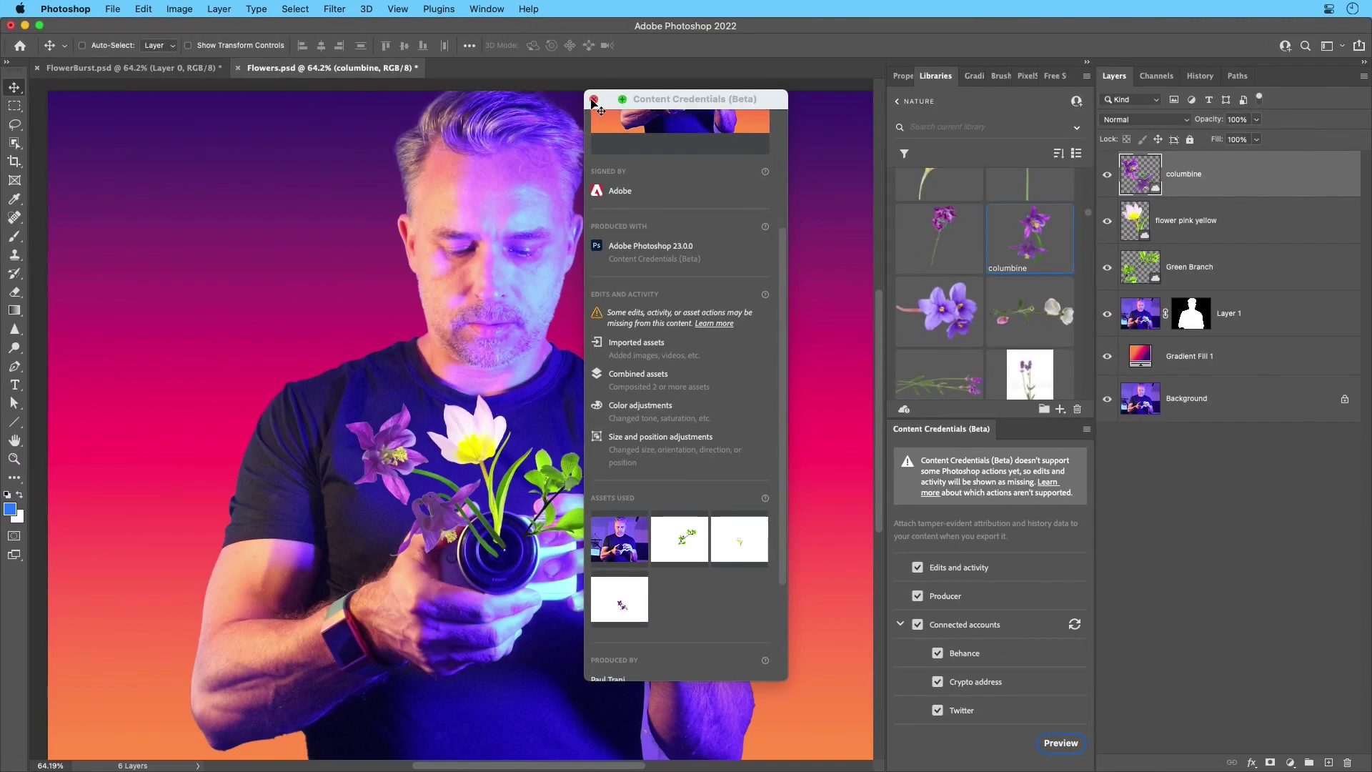
left_click(594, 101)
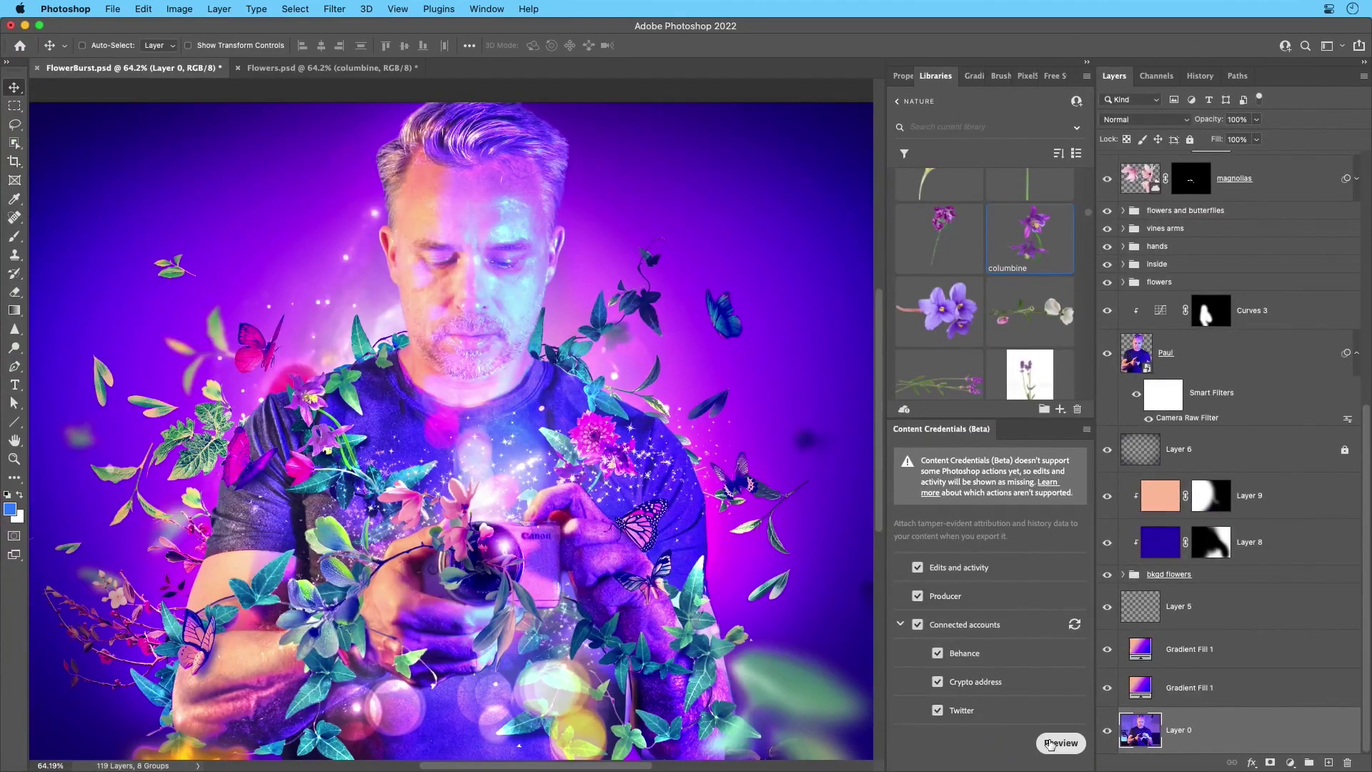
Preview FlowerBurst's content credentials and scroll through its Assets Used list.
left_click(1006, 737)
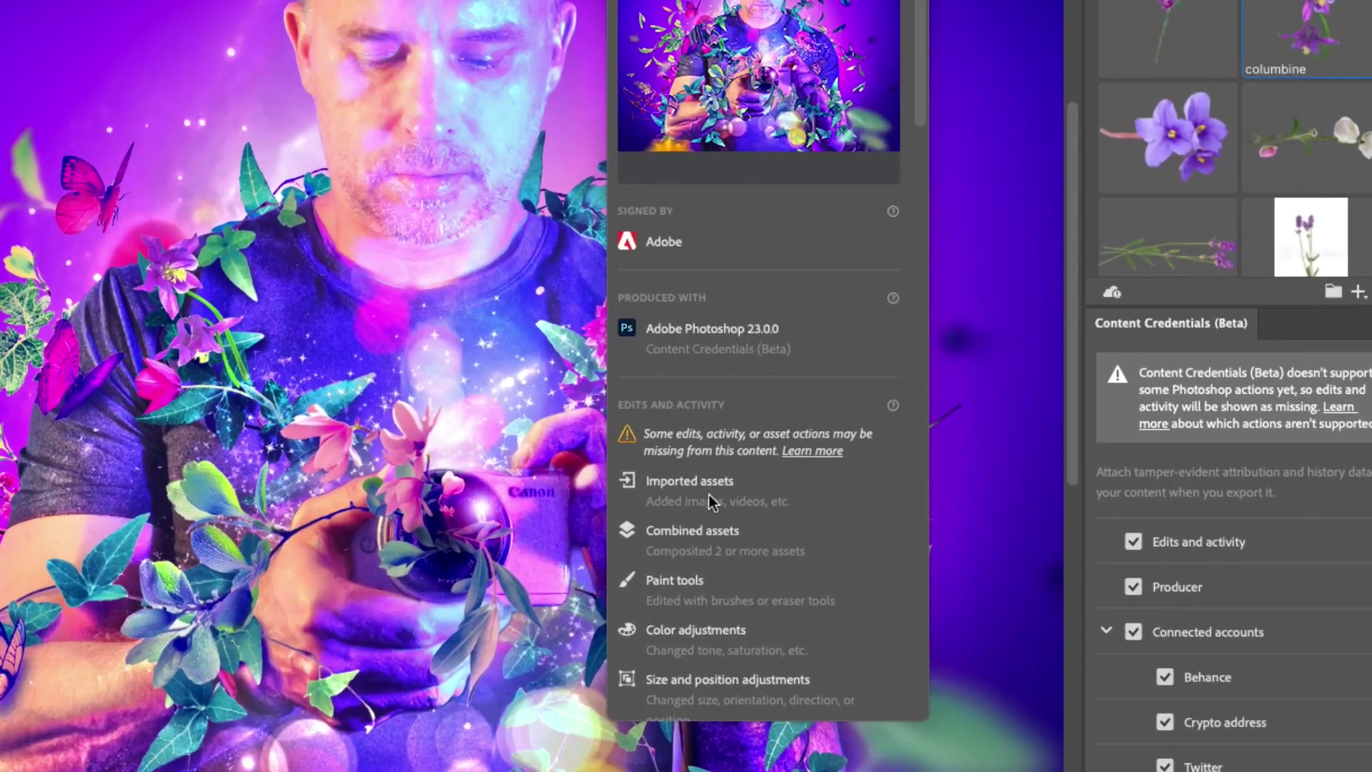
scroll(650, 532, "down", 5)
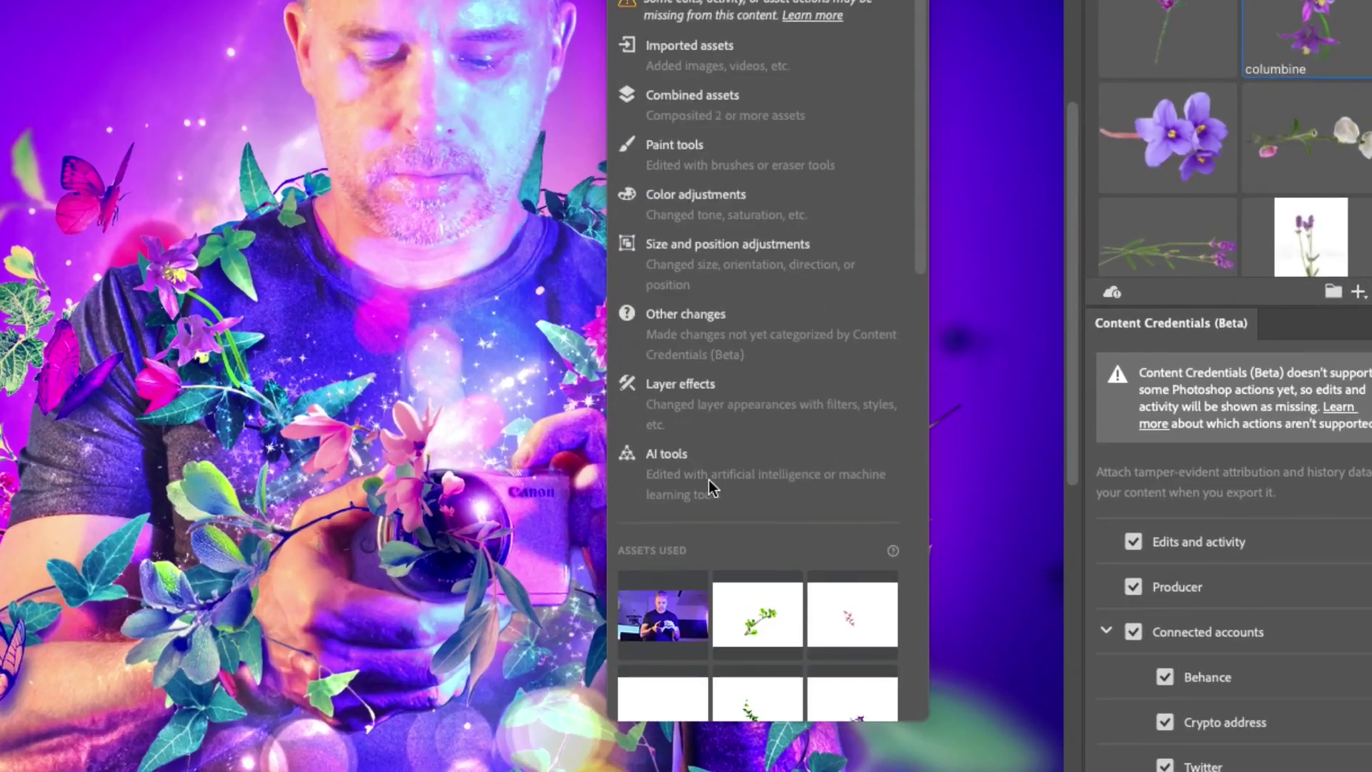
scroll(709, 480, "down", 6)
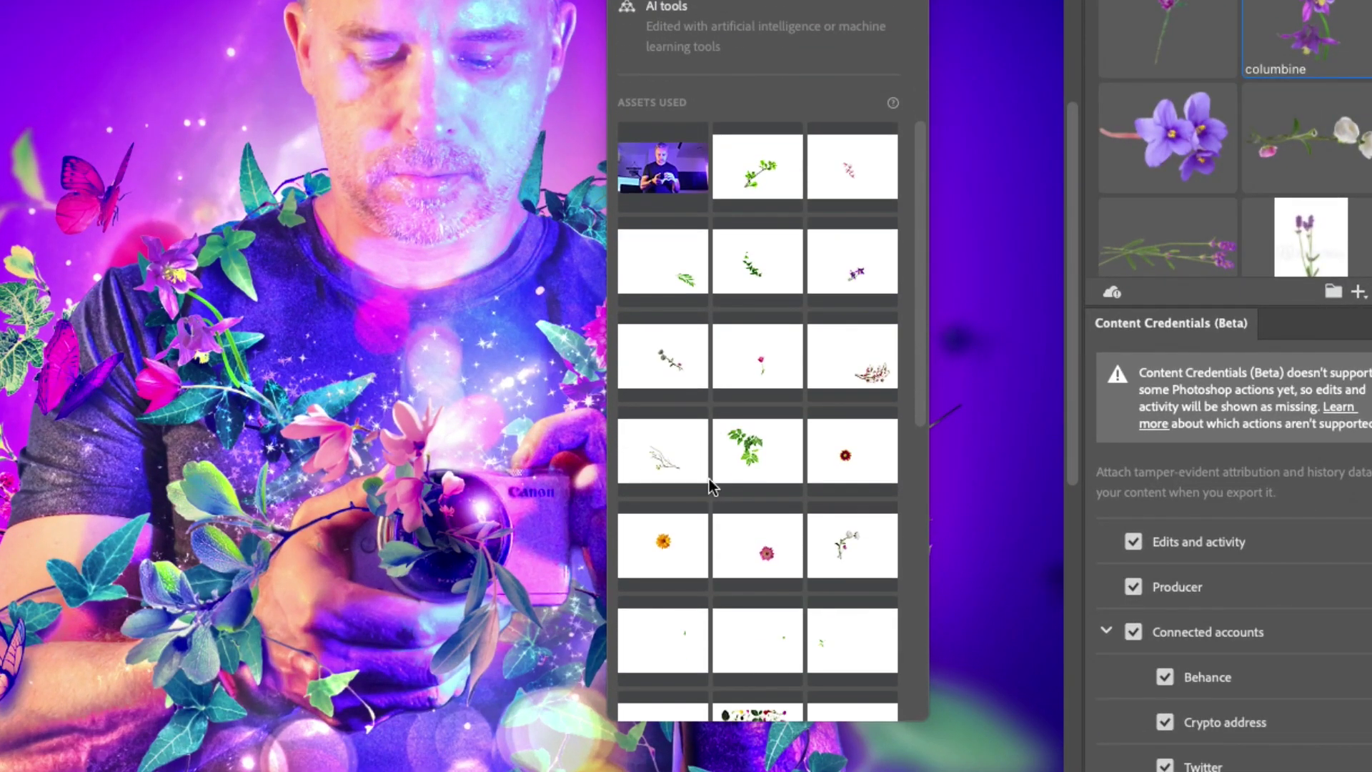
scroll(711, 486, "down", 4)
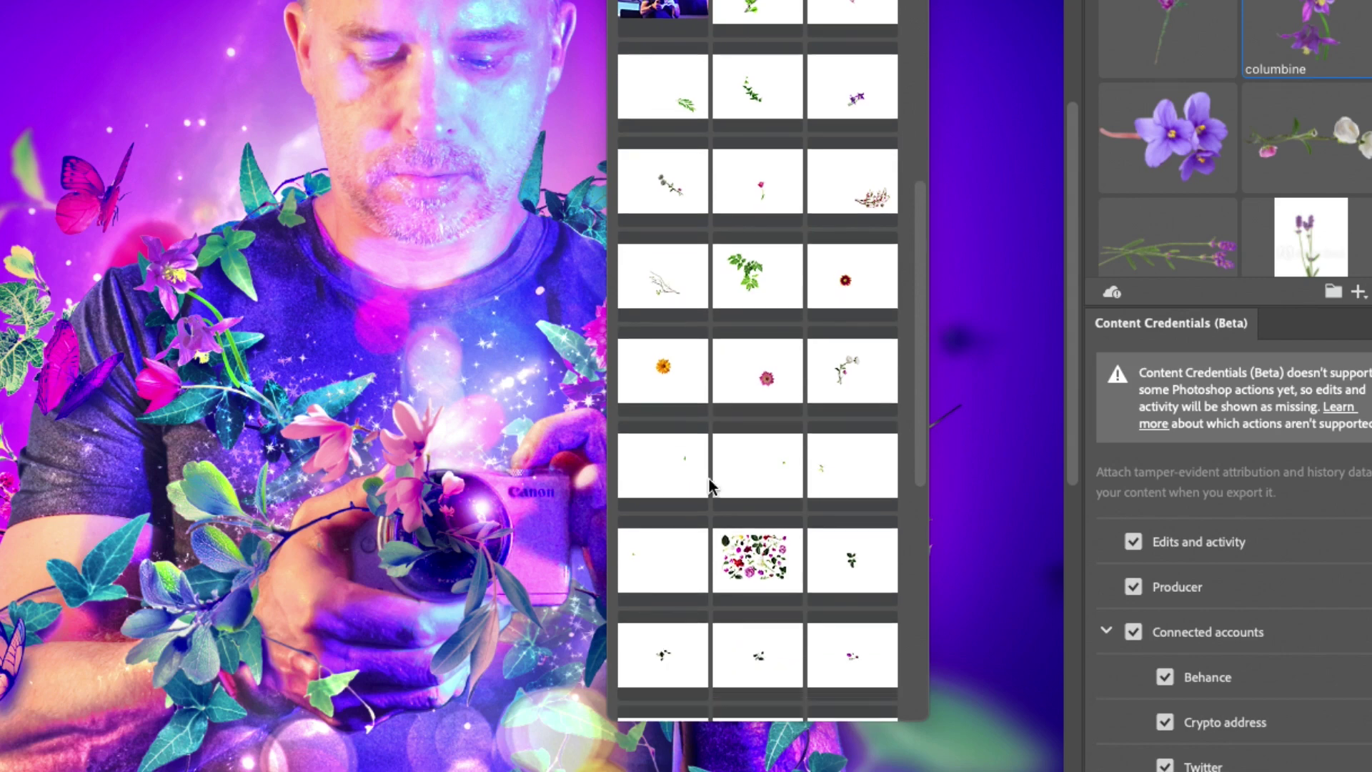
scroll(711, 486, "down", 6)
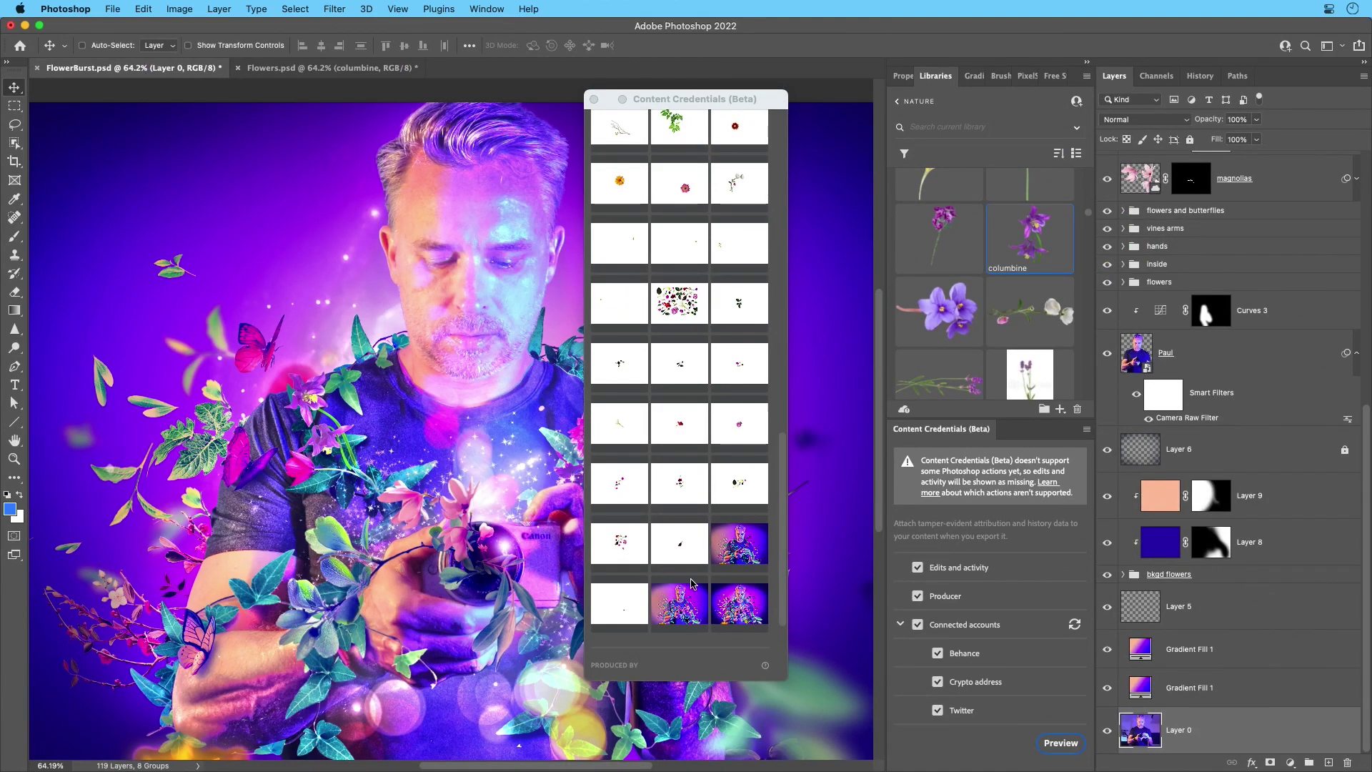
scroll(634, 323, "up", 5)
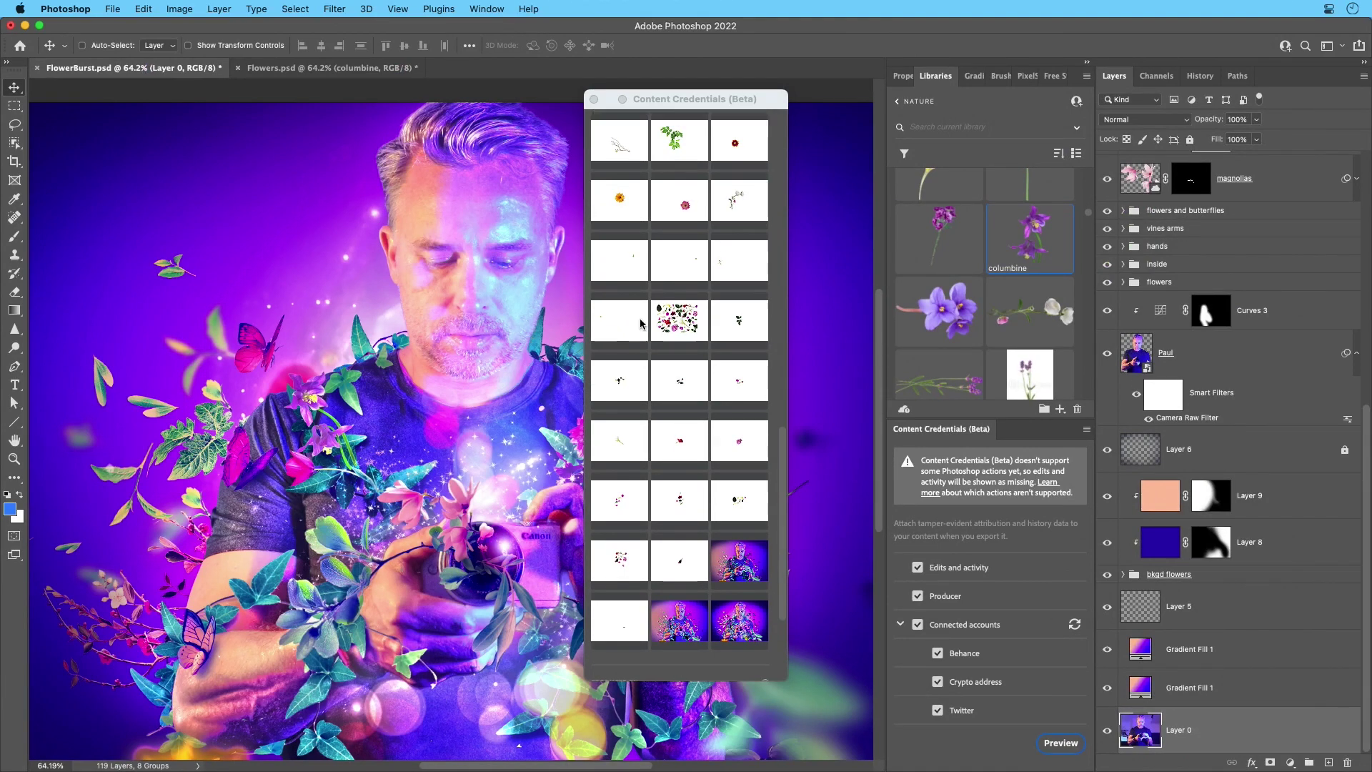
Toggle Layer 31's glow overlay off and on, close the preview, and collapse the panel dock.
left_click(1221, 247)
scroll(1251, 247, "up", 5)
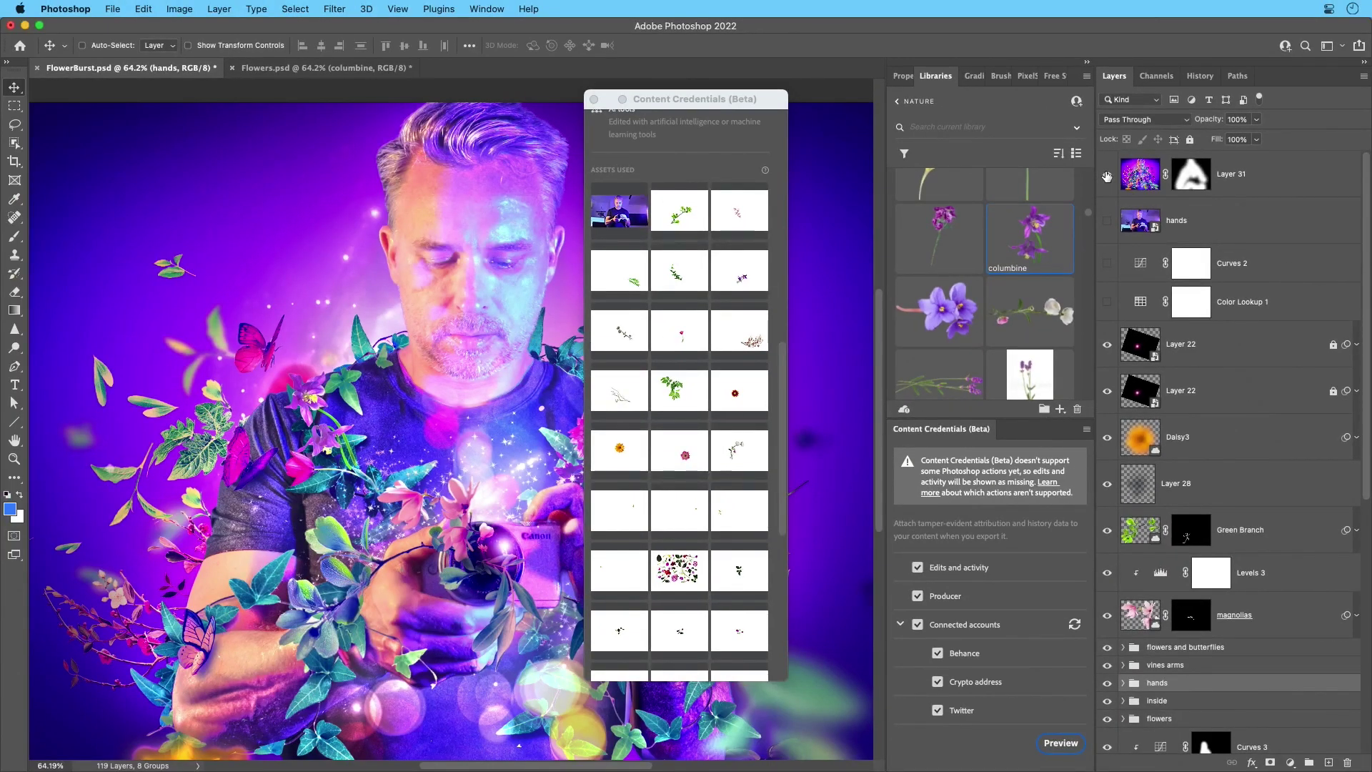
left_click(1107, 175)
left_click(1107, 175)
left_click(595, 100)
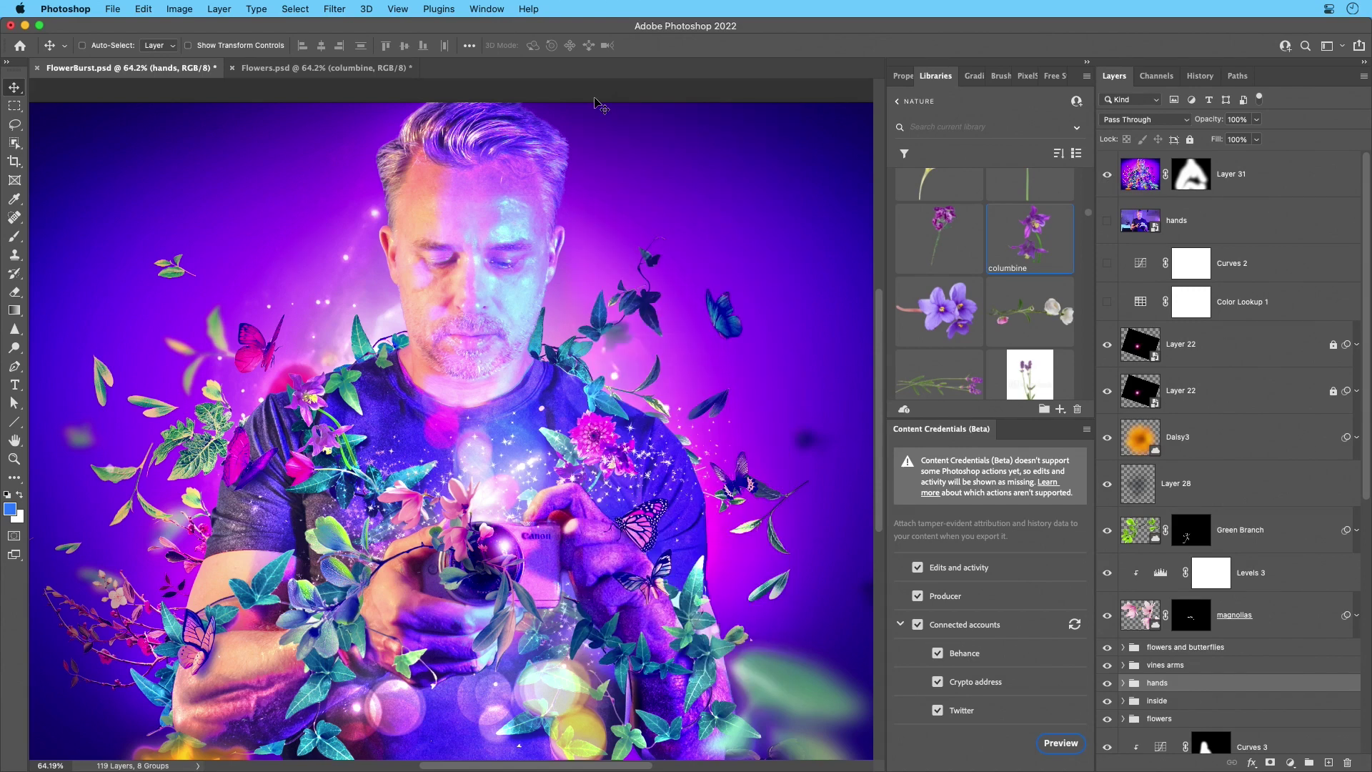
left_click(1085, 64)
Export FlowerBurst as a JPG to the Desktop with Content Credentials attached.
left_click(112, 8)
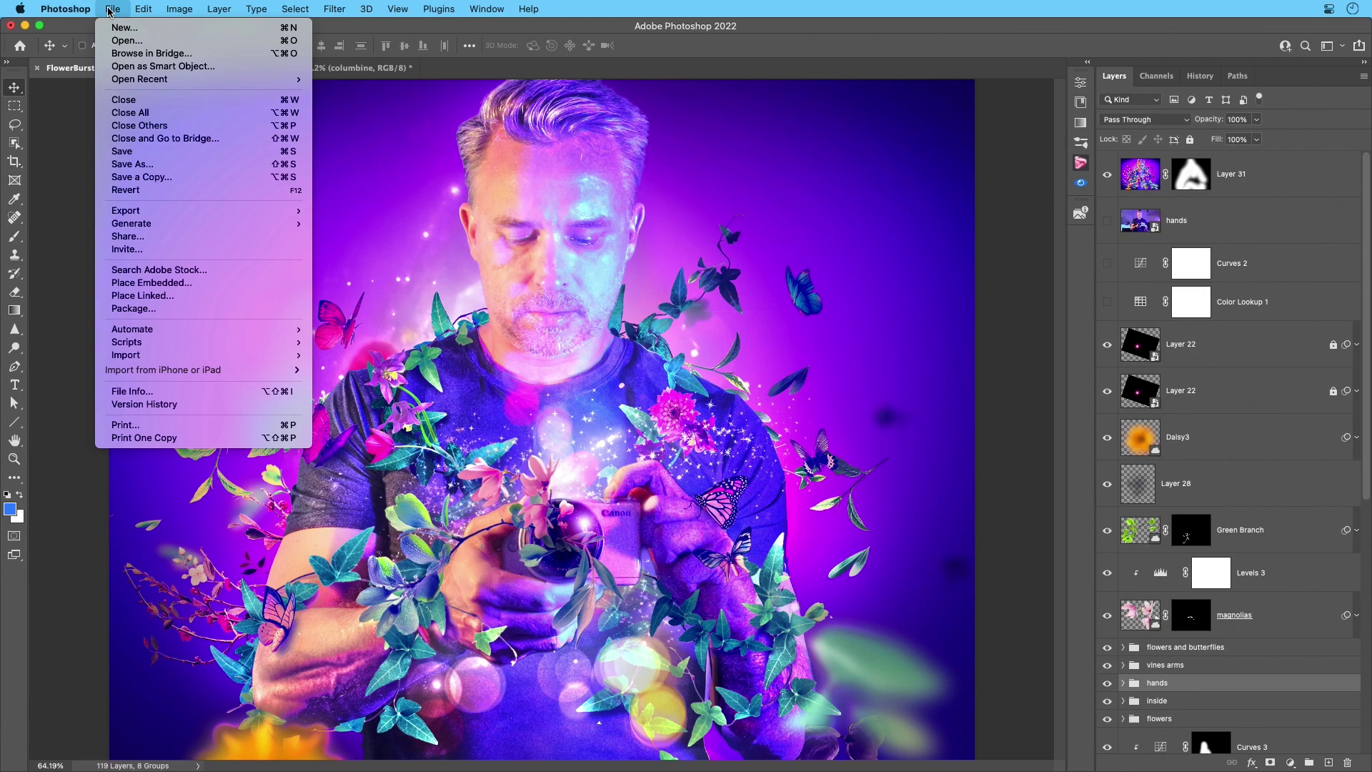
mouse_move(174, 212)
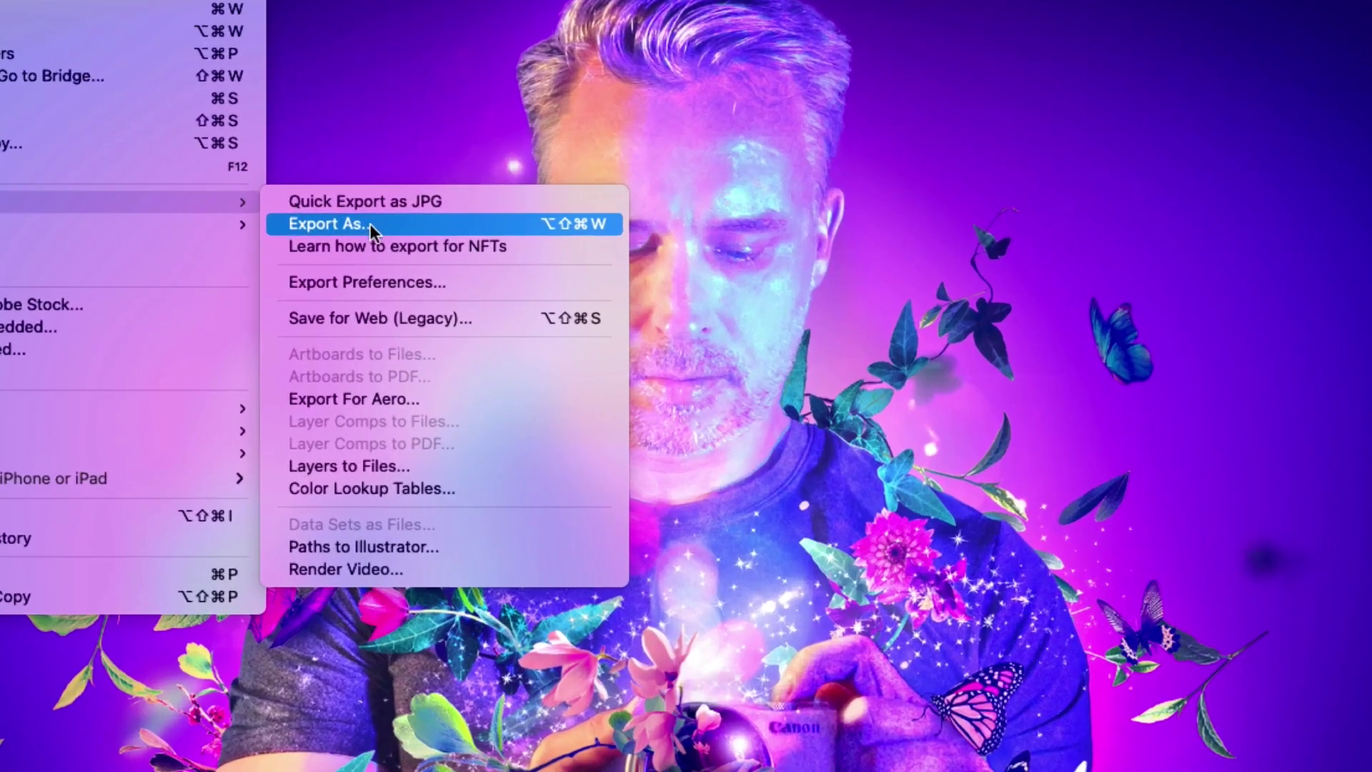
left_click(373, 224)
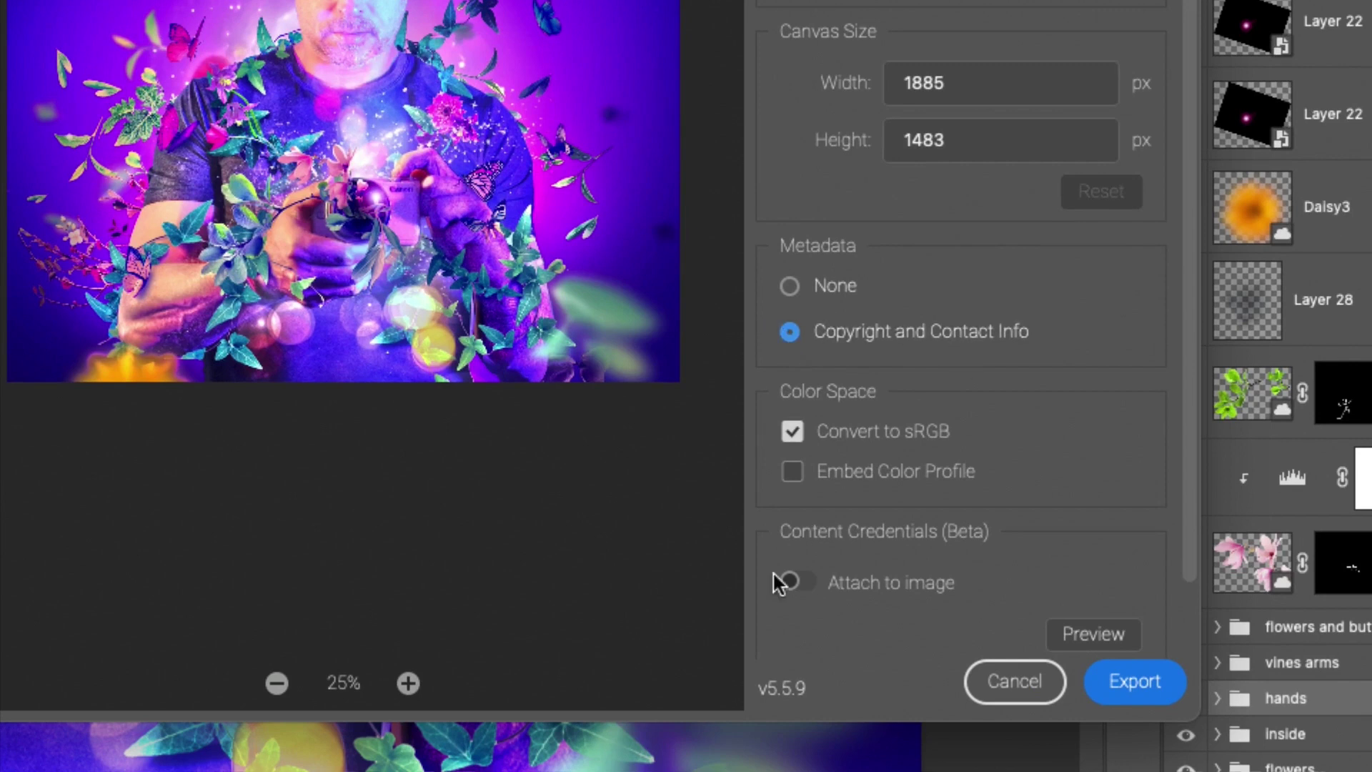
left_click(790, 585)
scroll(959, 535, "down", 2)
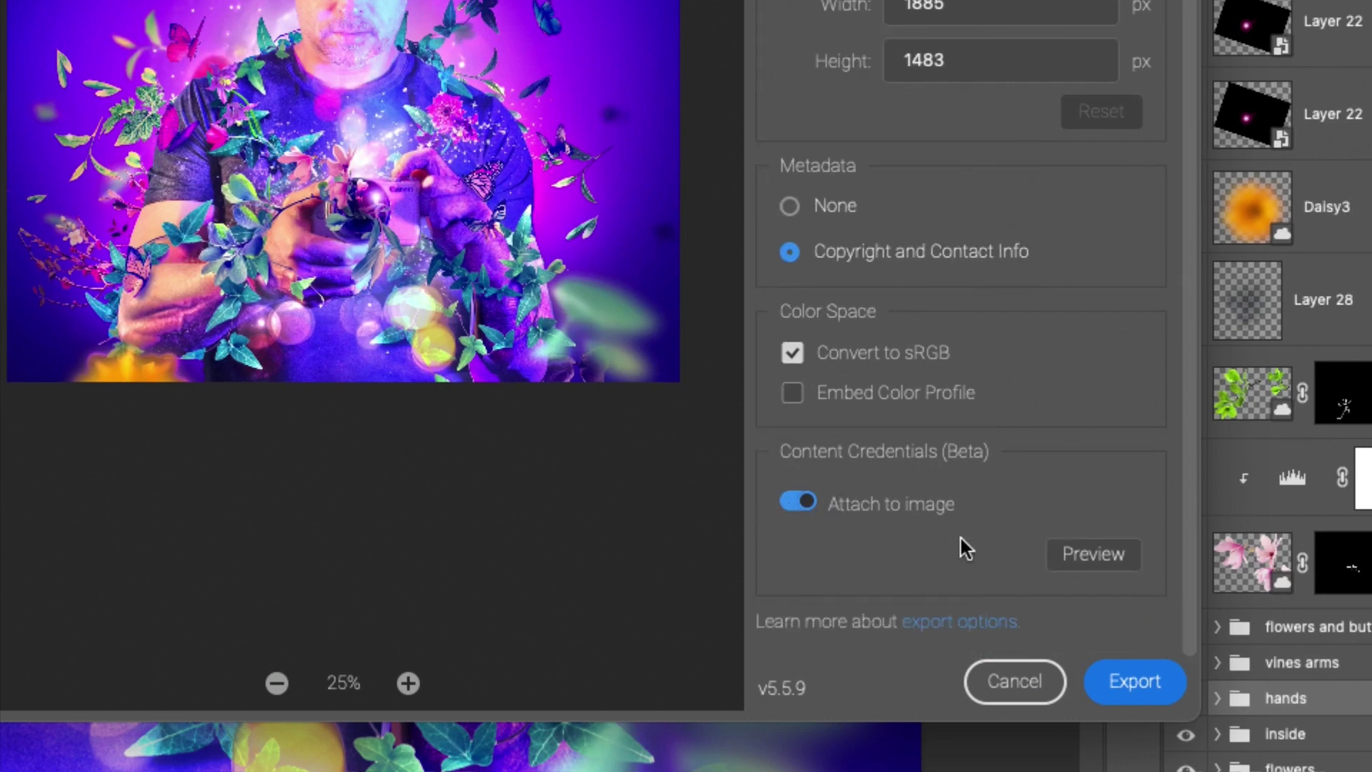
left_click(1092, 555)
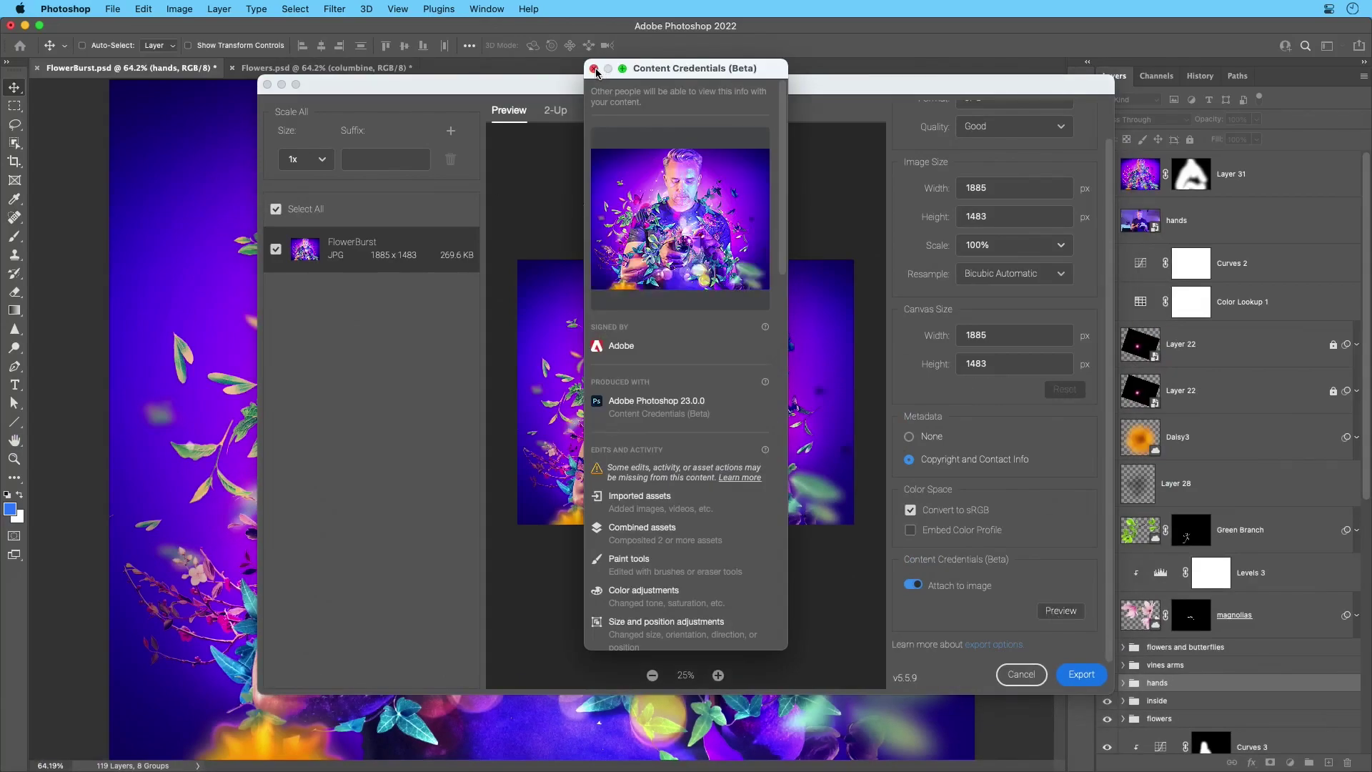
left_click(593, 69)
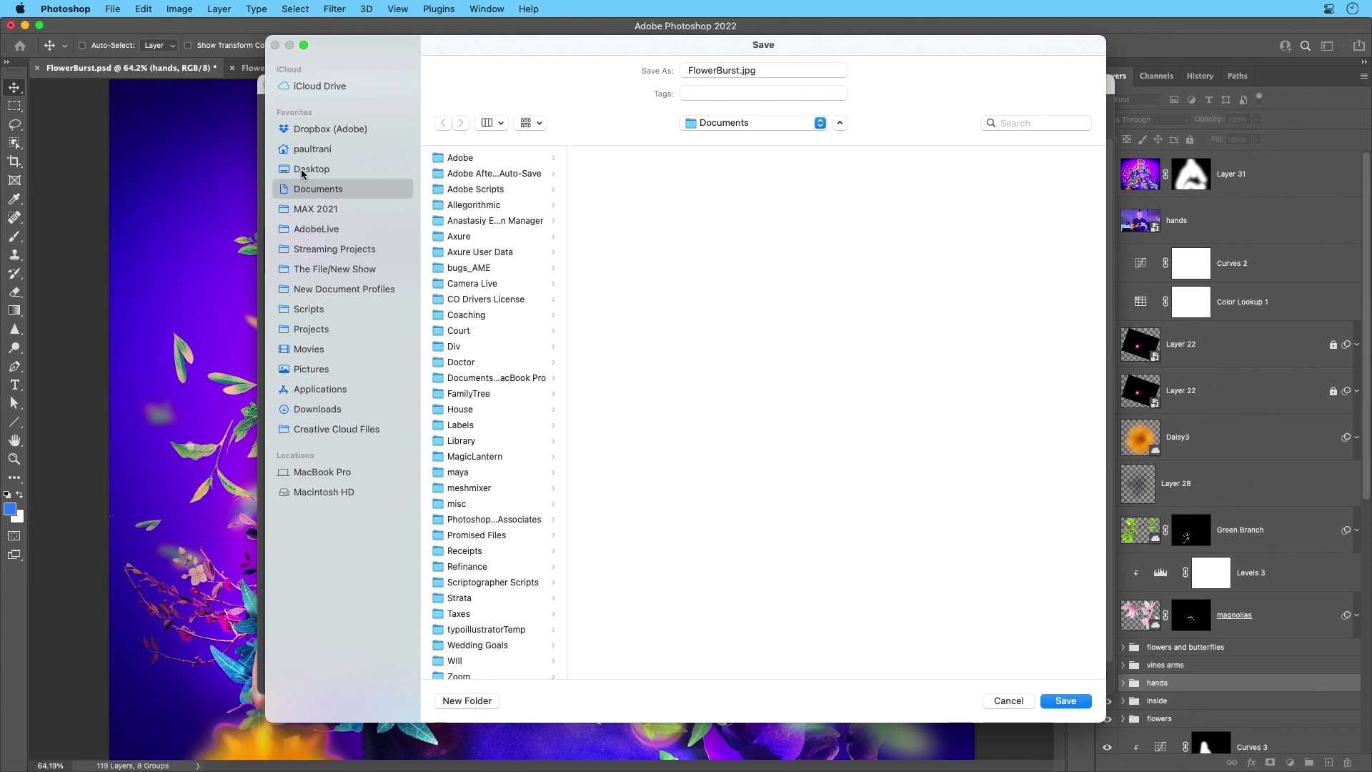
left_click(302, 171)
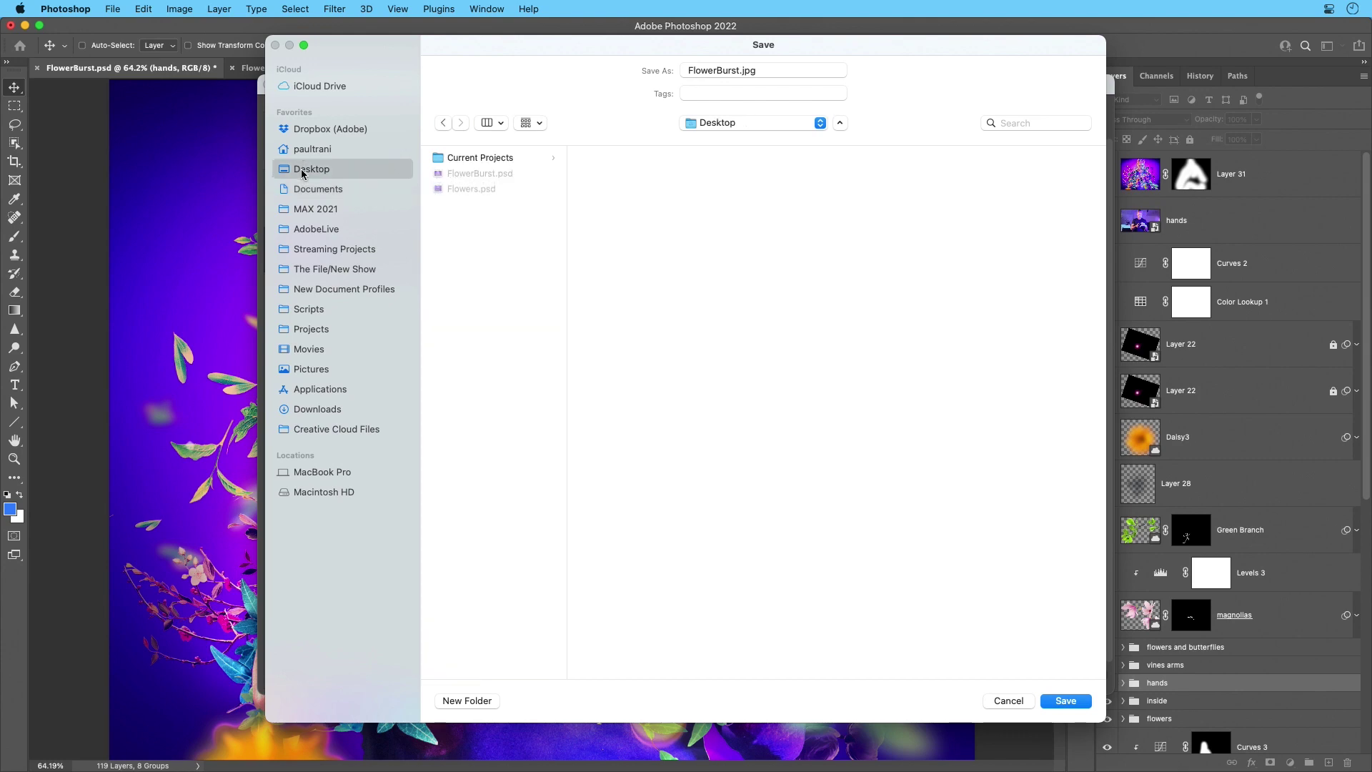
left_click(1057, 703)
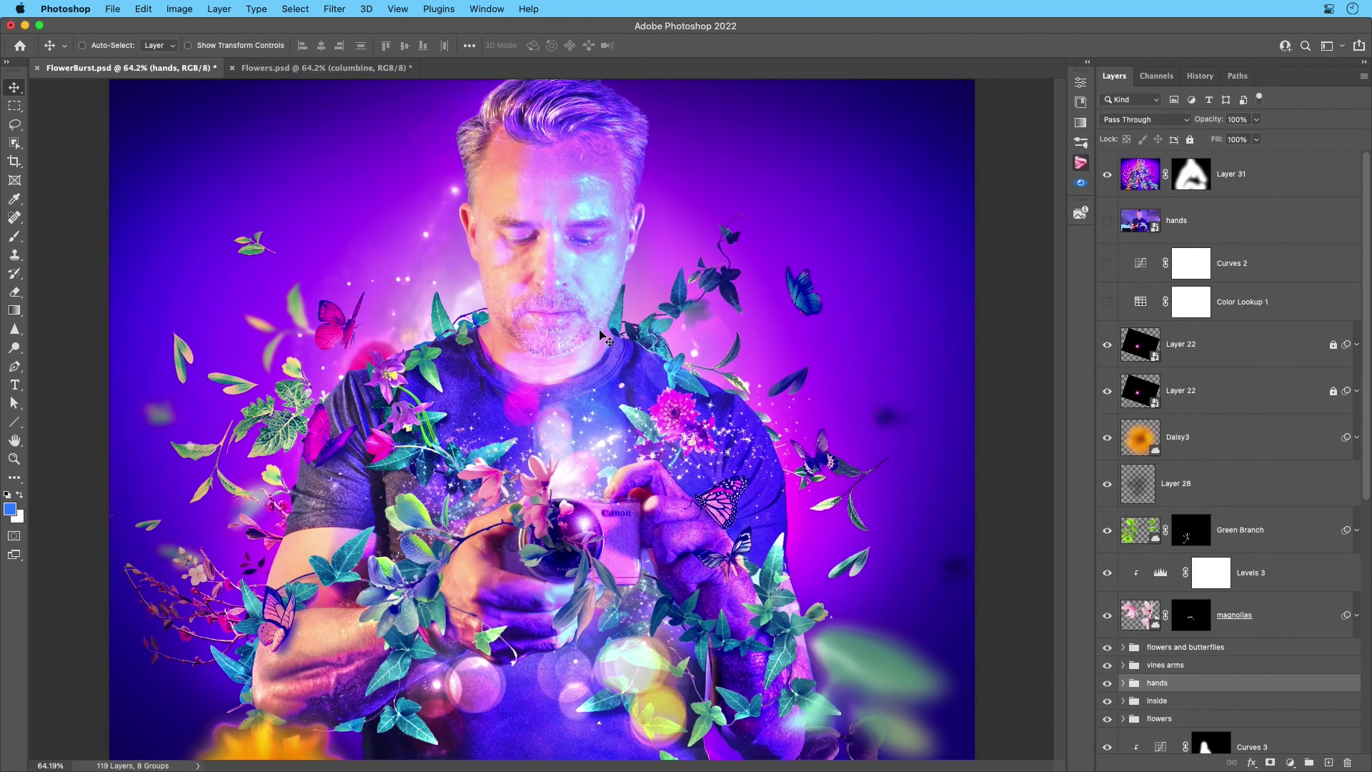
Minimize Photoshop, close the FlowerBurst project folder window, and launch Google Chrome.
left_click(25, 26)
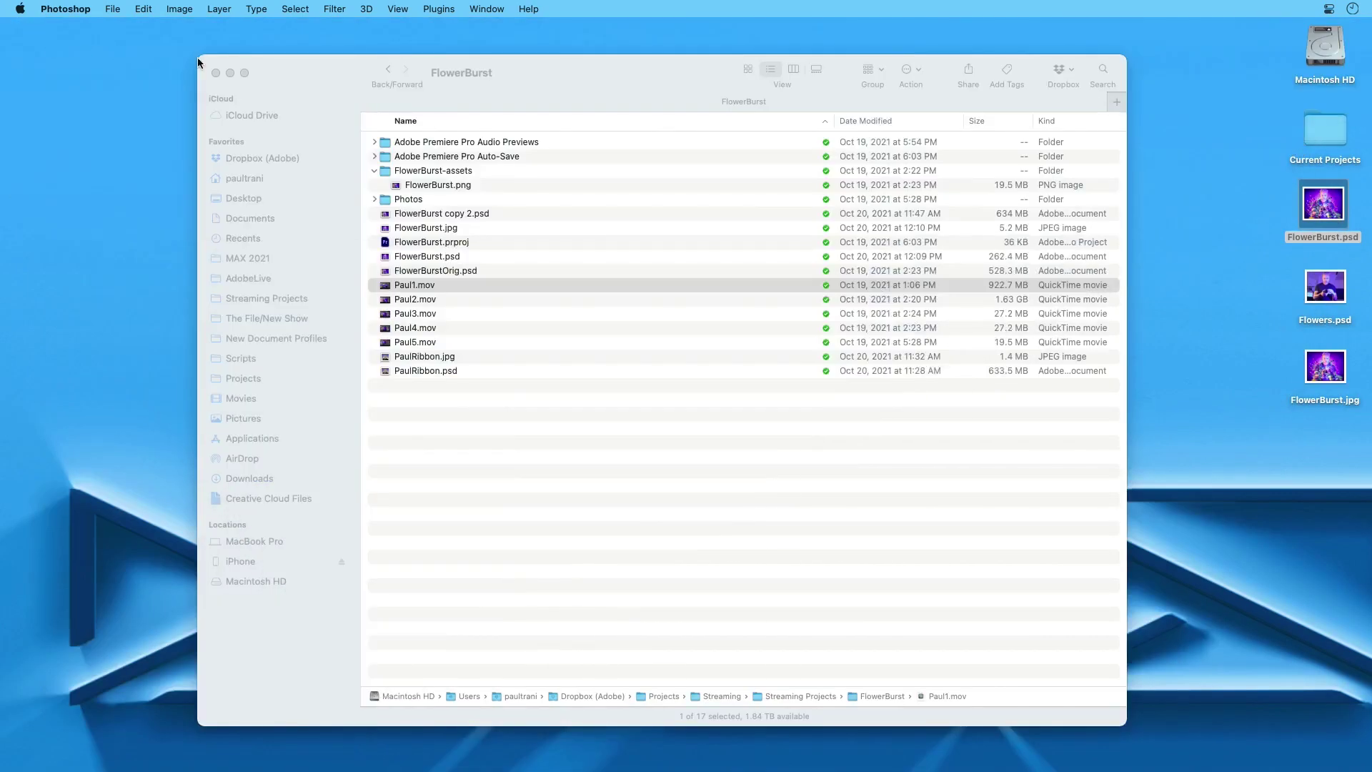
left_click(216, 72)
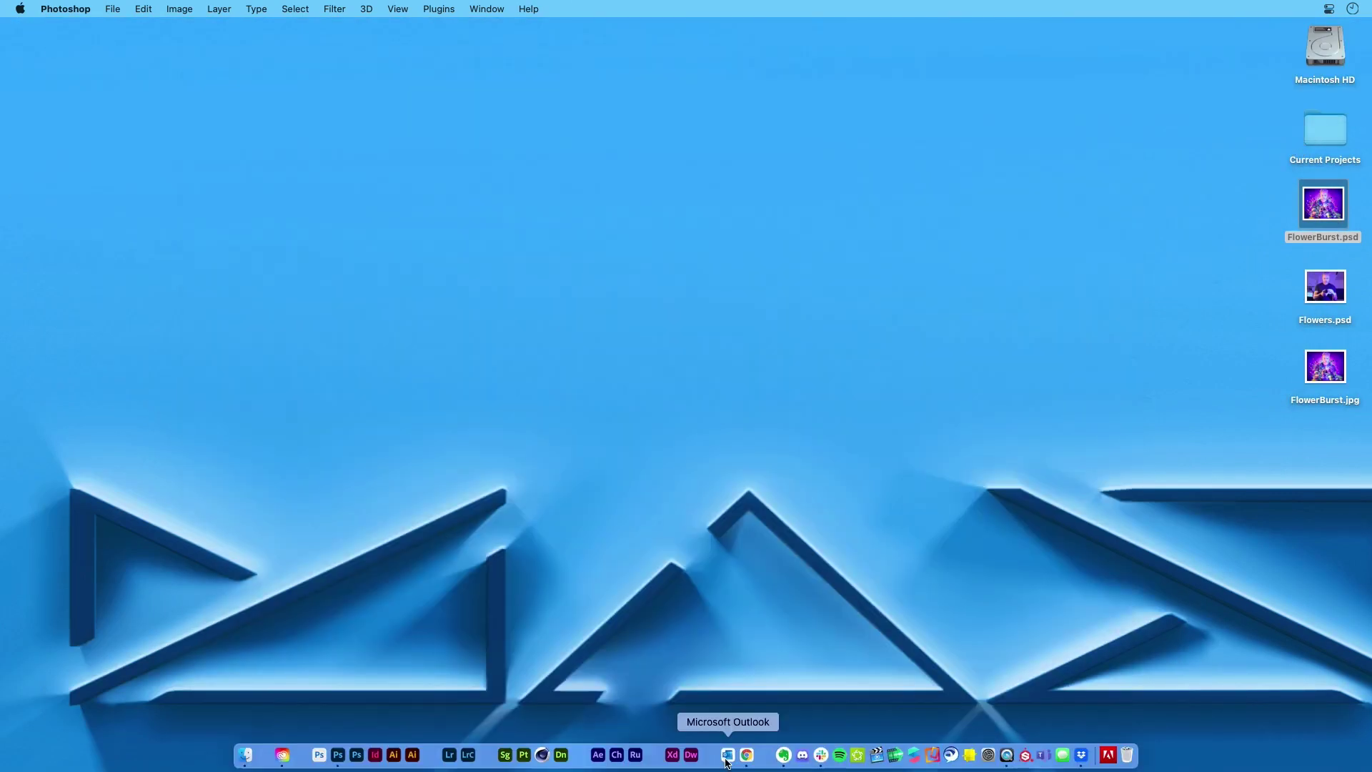
left_click(781, 411)
mouse_move(635, 761)
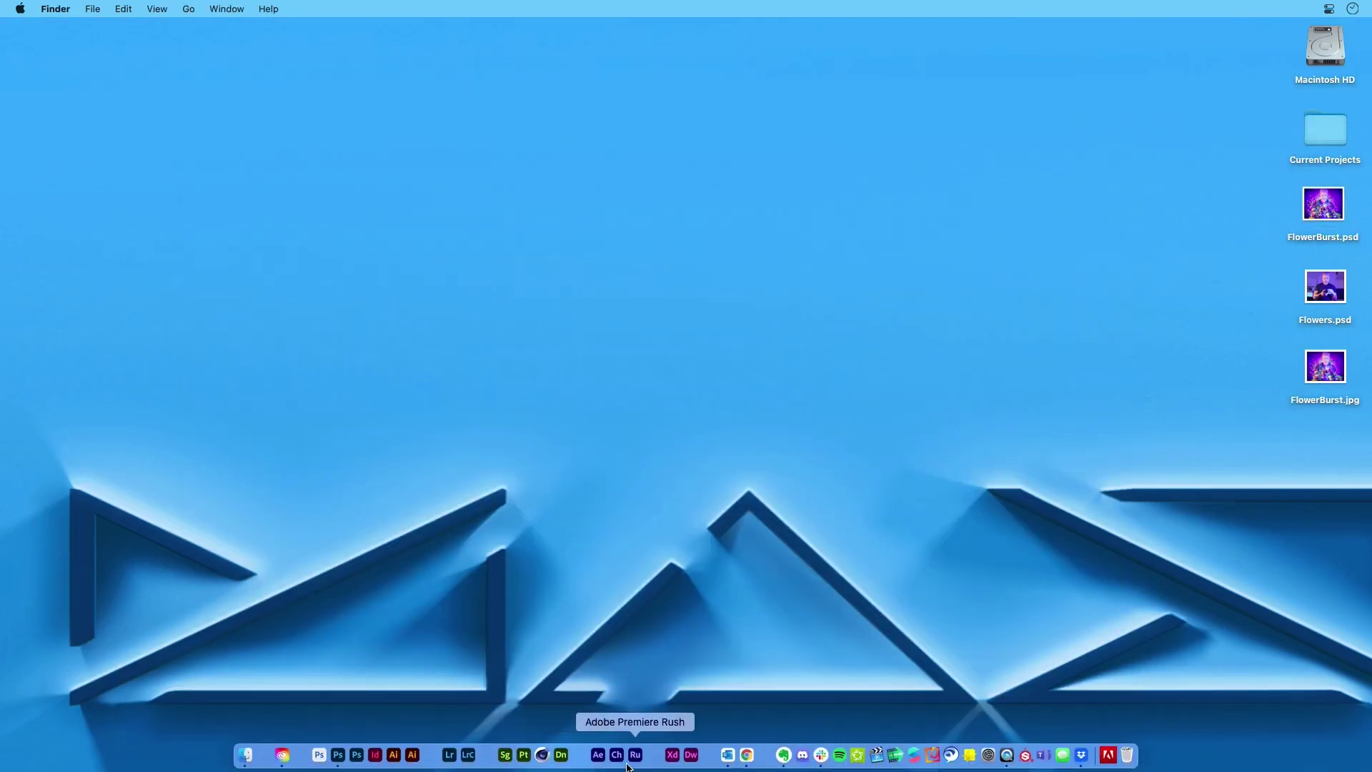
left_click(747, 755)
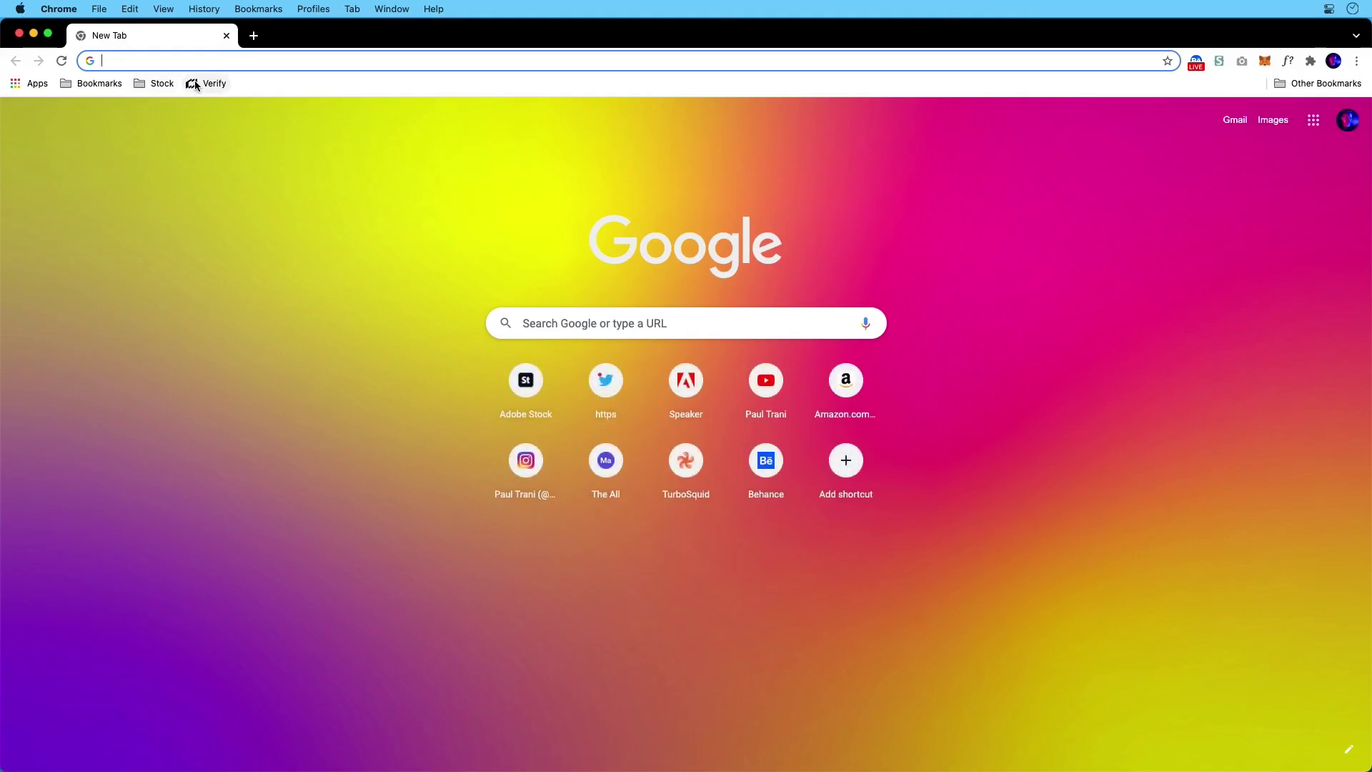
Load the Verify site, narrow Chrome to reveal the desktop files, and go to the inspect page.
left_click(195, 86)
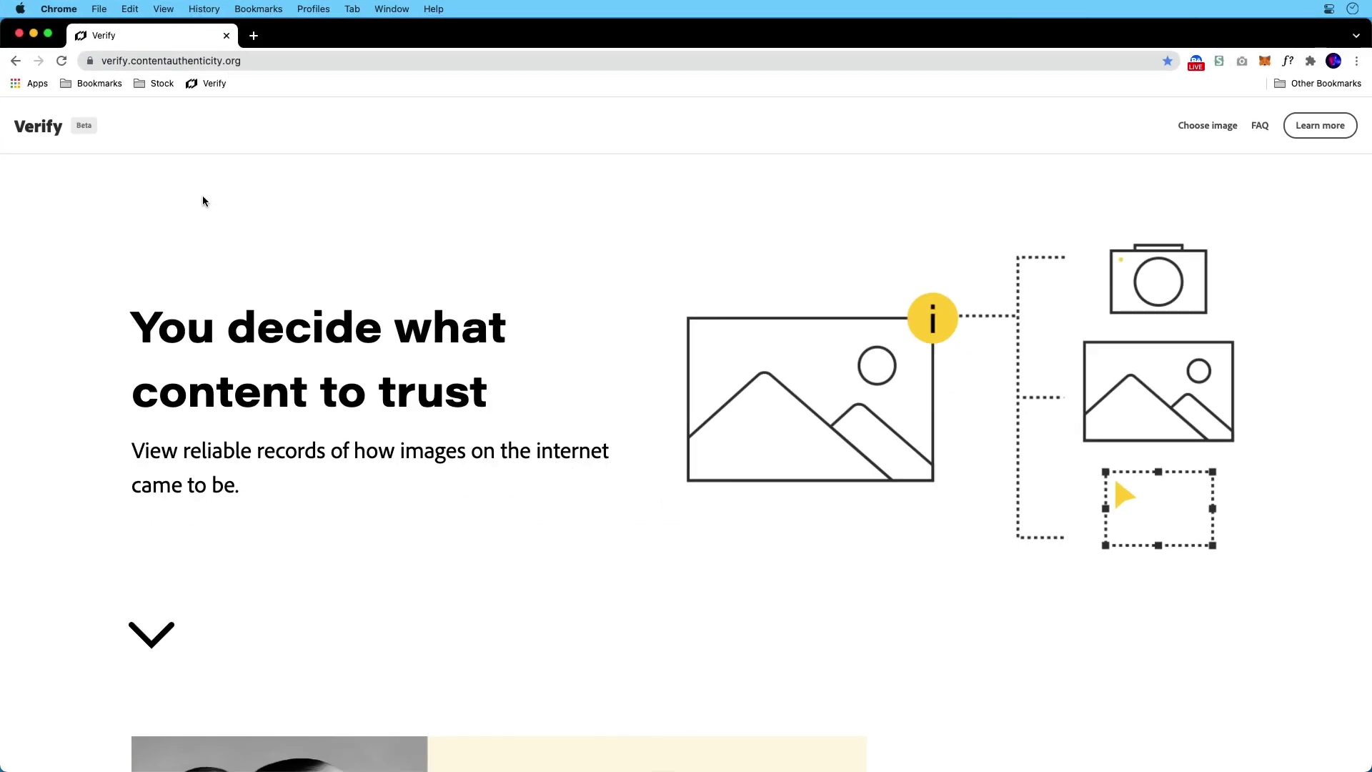
scroll(671, 422, "down", 15)
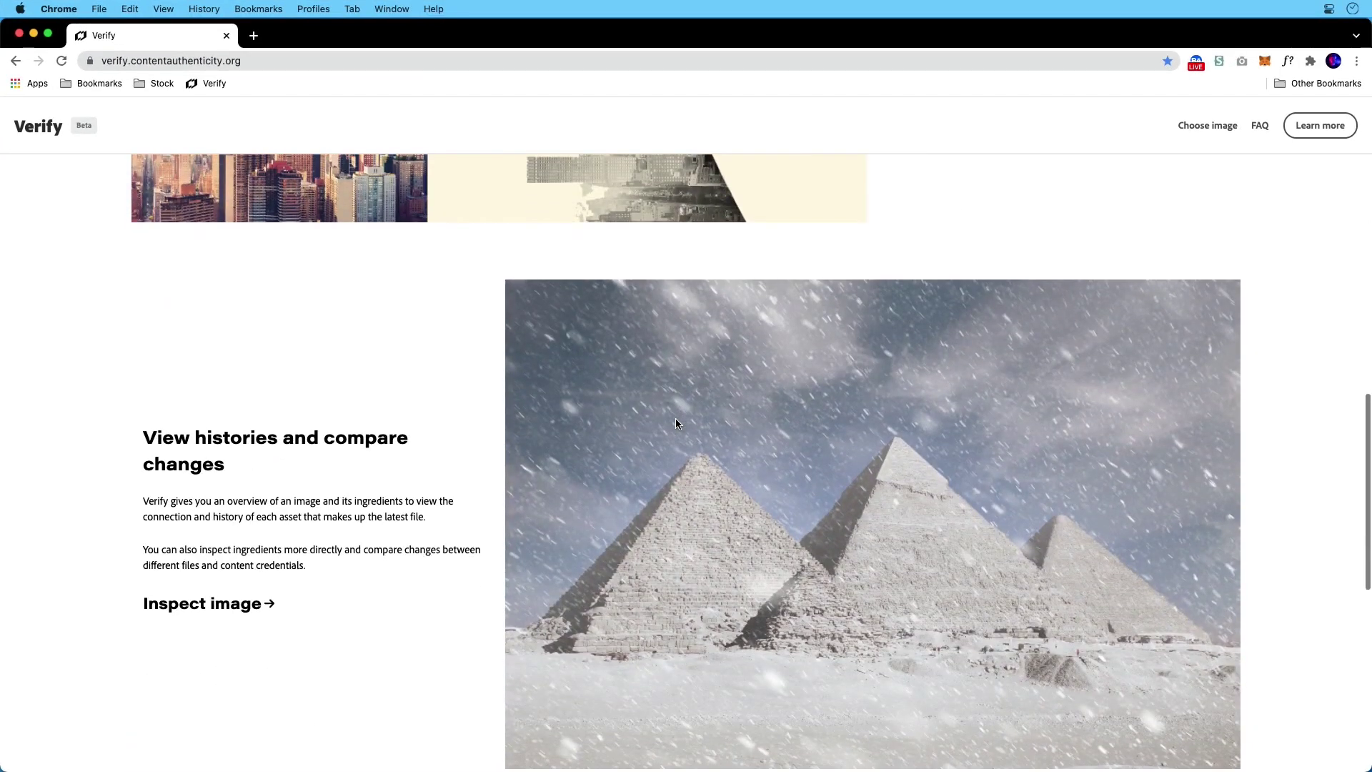
scroll(676, 423, "up", 15)
left_click_drag(1370, 198, 1198, 198)
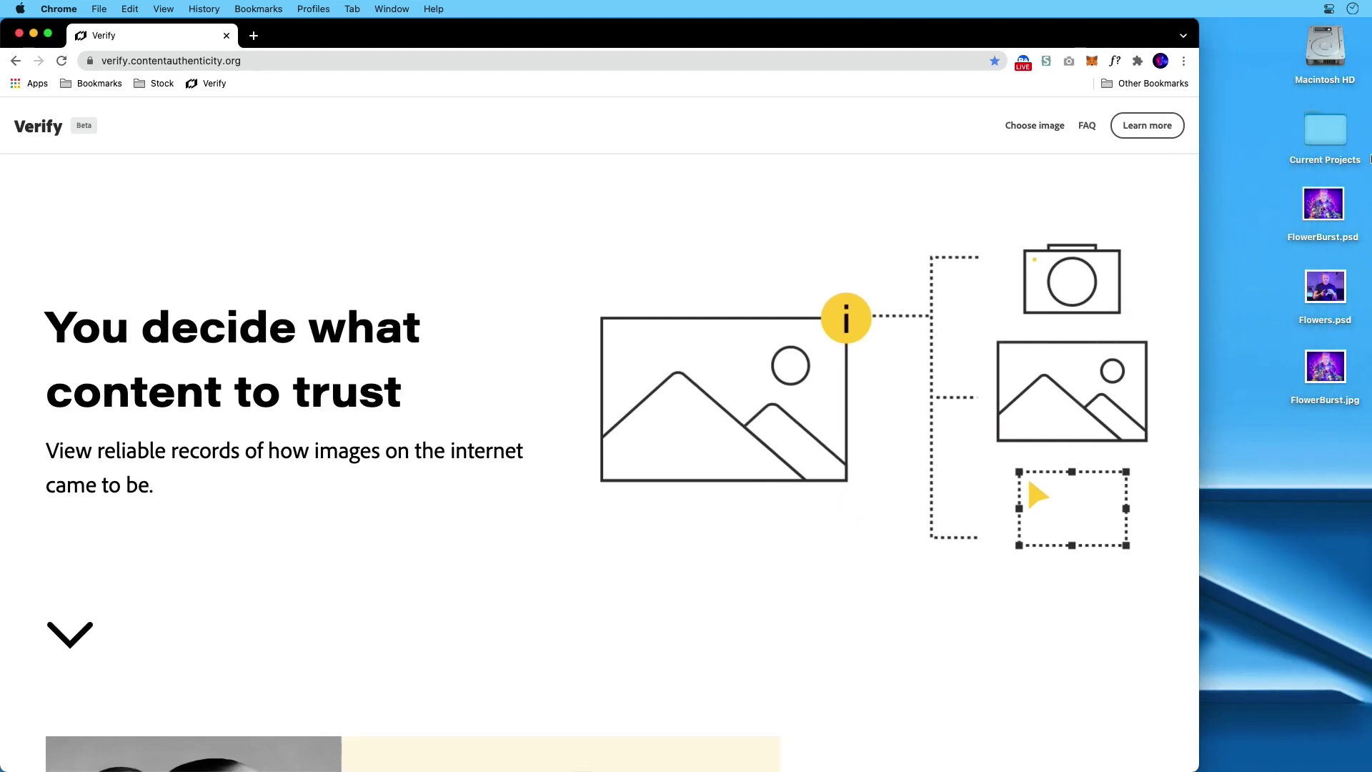
left_click(785, 114)
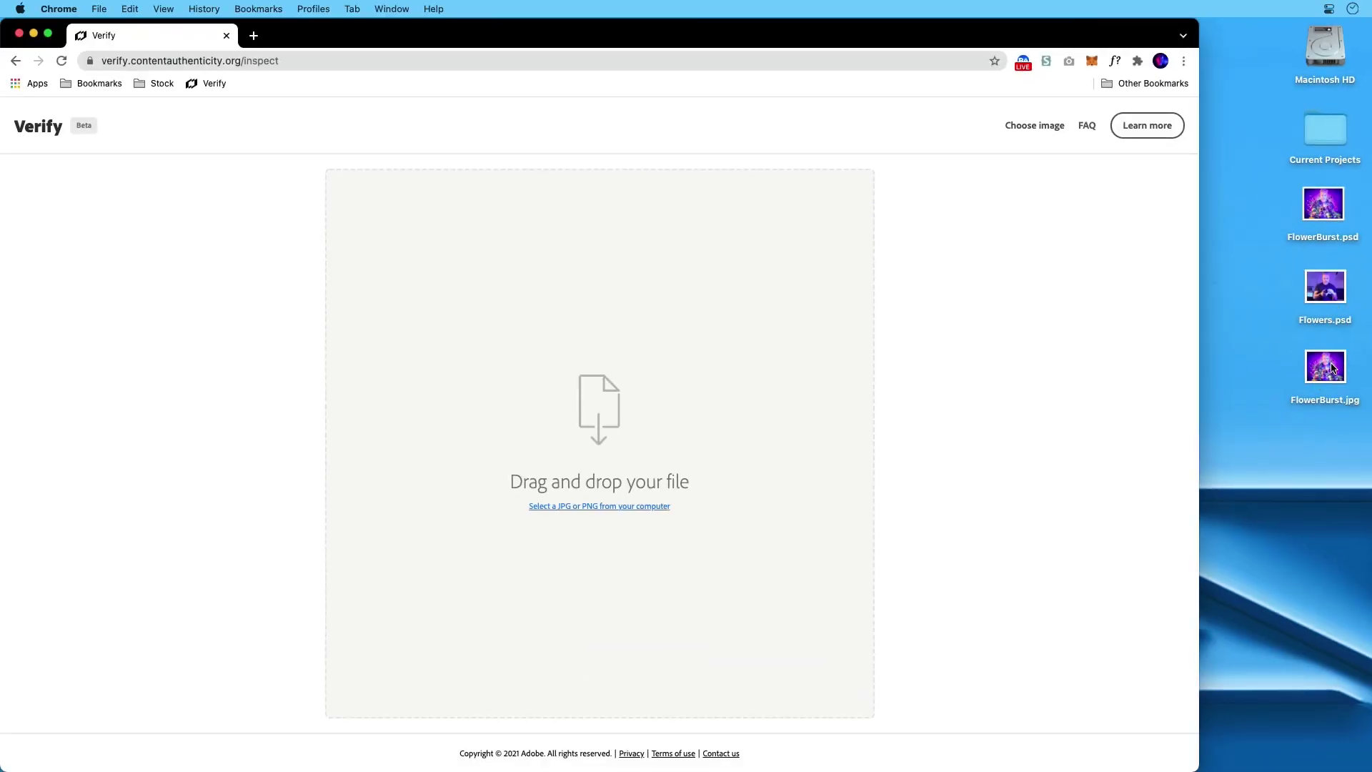
Drop FlowerBurst.jpg into Verify, review its credentials and ingredients full-screen, then start choosing comparisons.
left_click_drag(1332, 367, 518, 486)
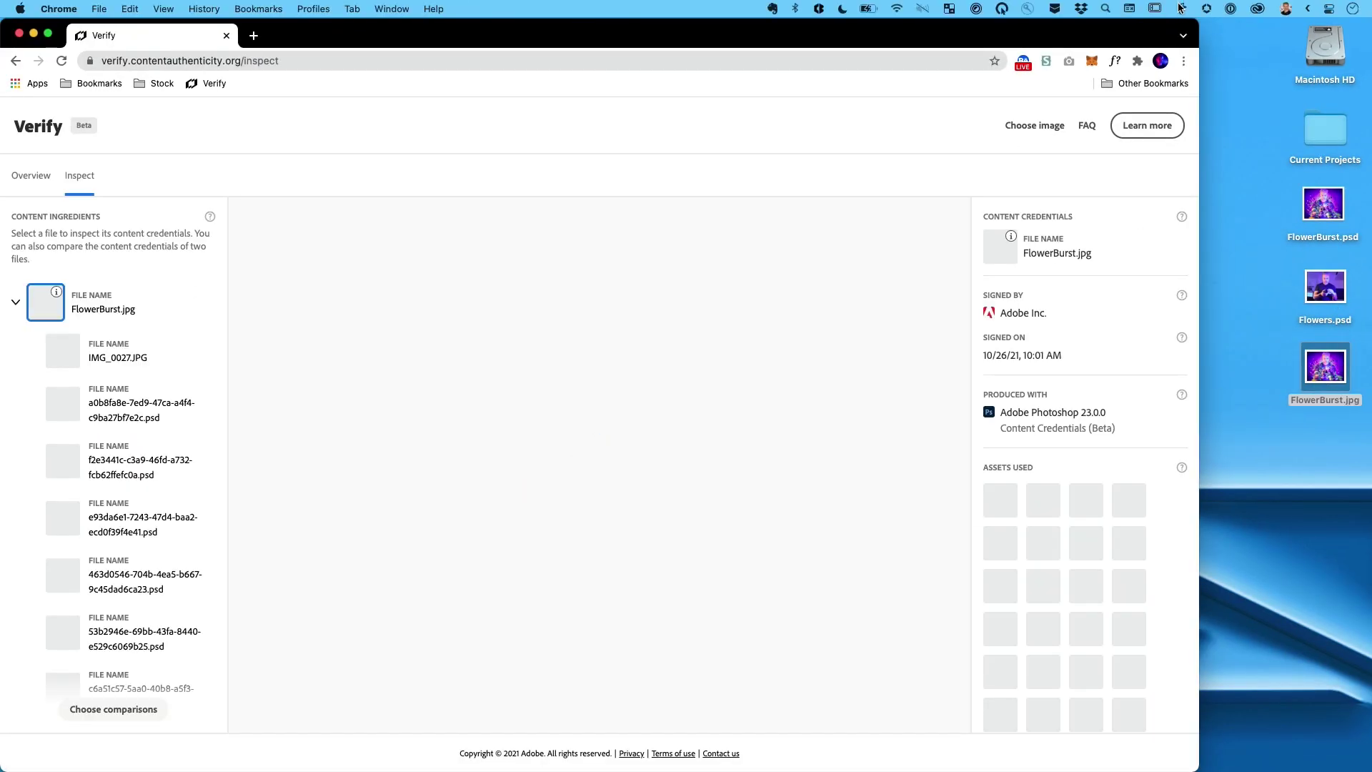
double_click(1143, 34)
scroll(1270, 485, "down", 2)
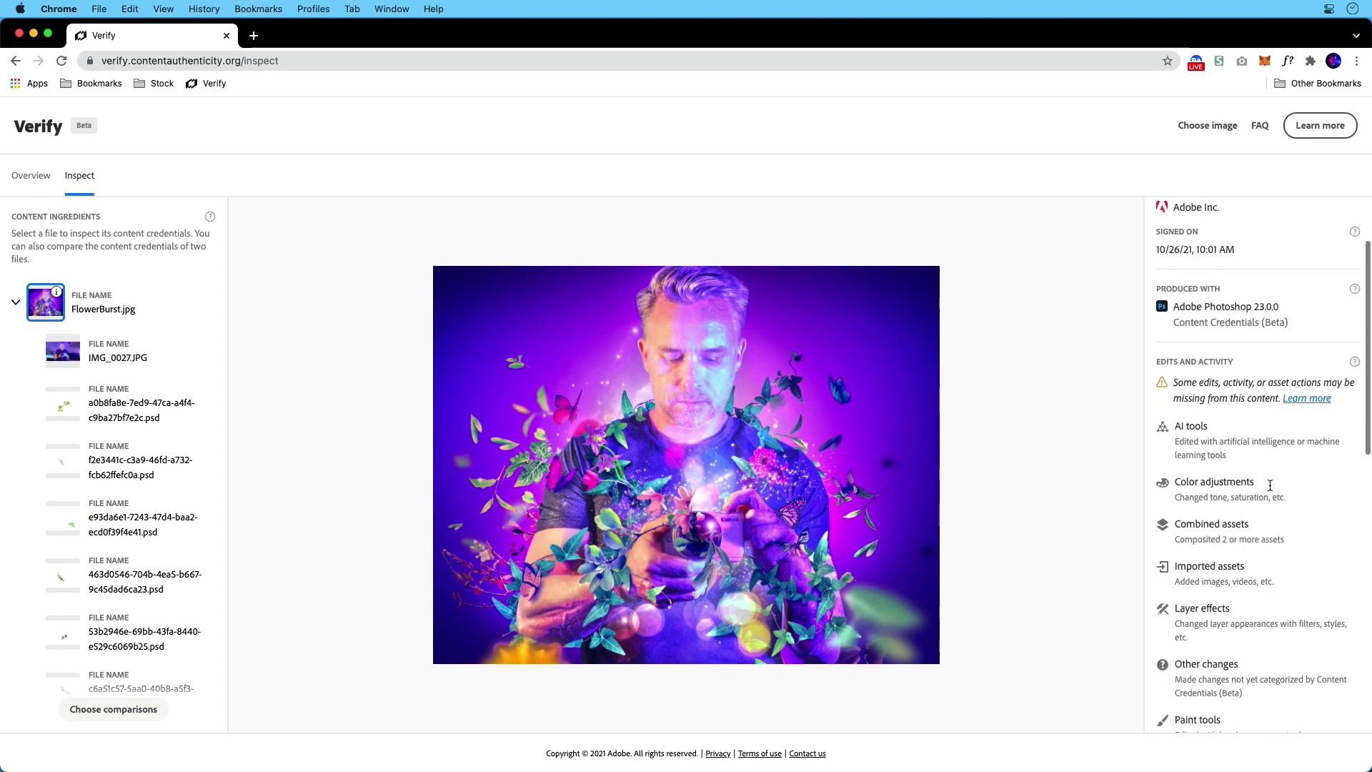
scroll(1269, 485, "up", 2)
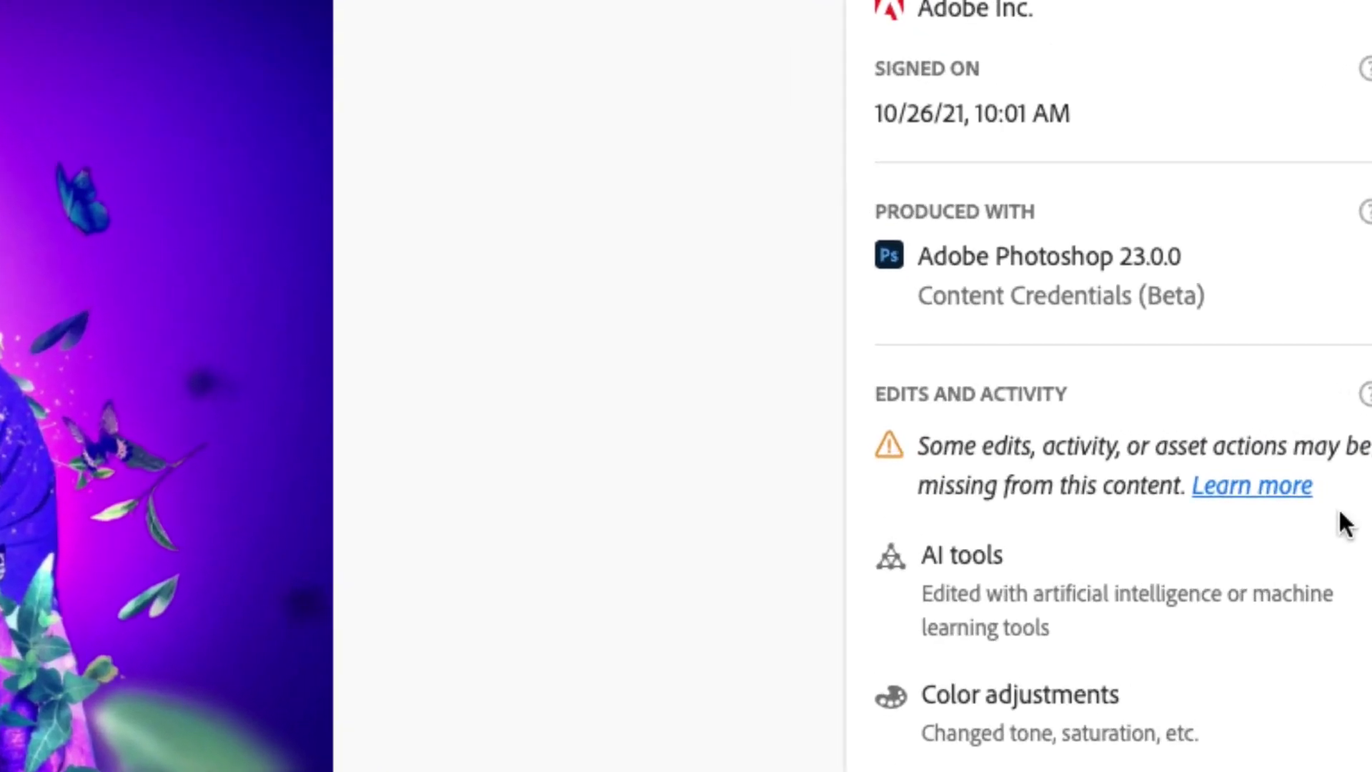
scroll(1126, 255, "down", 5)
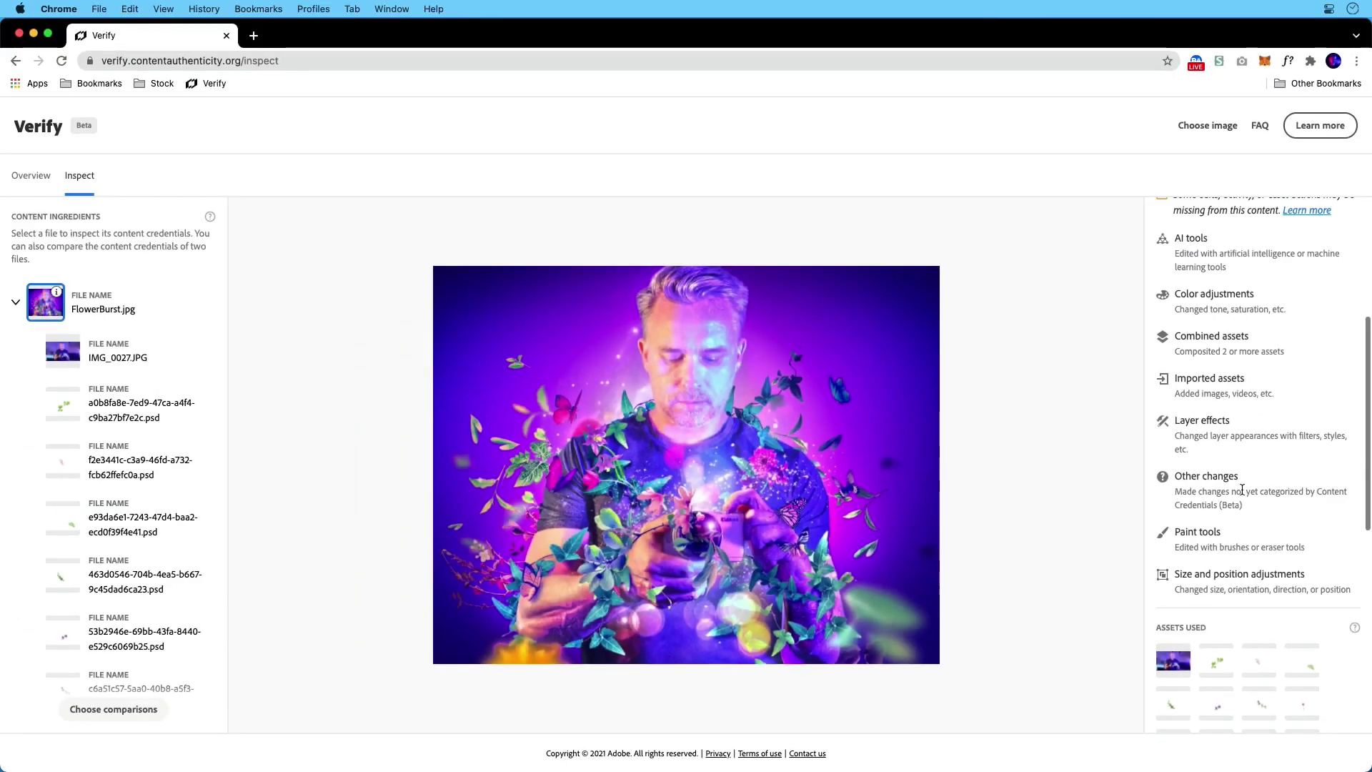
scroll(1242, 489, "down", 7)
scroll(1242, 489, "up", 2)
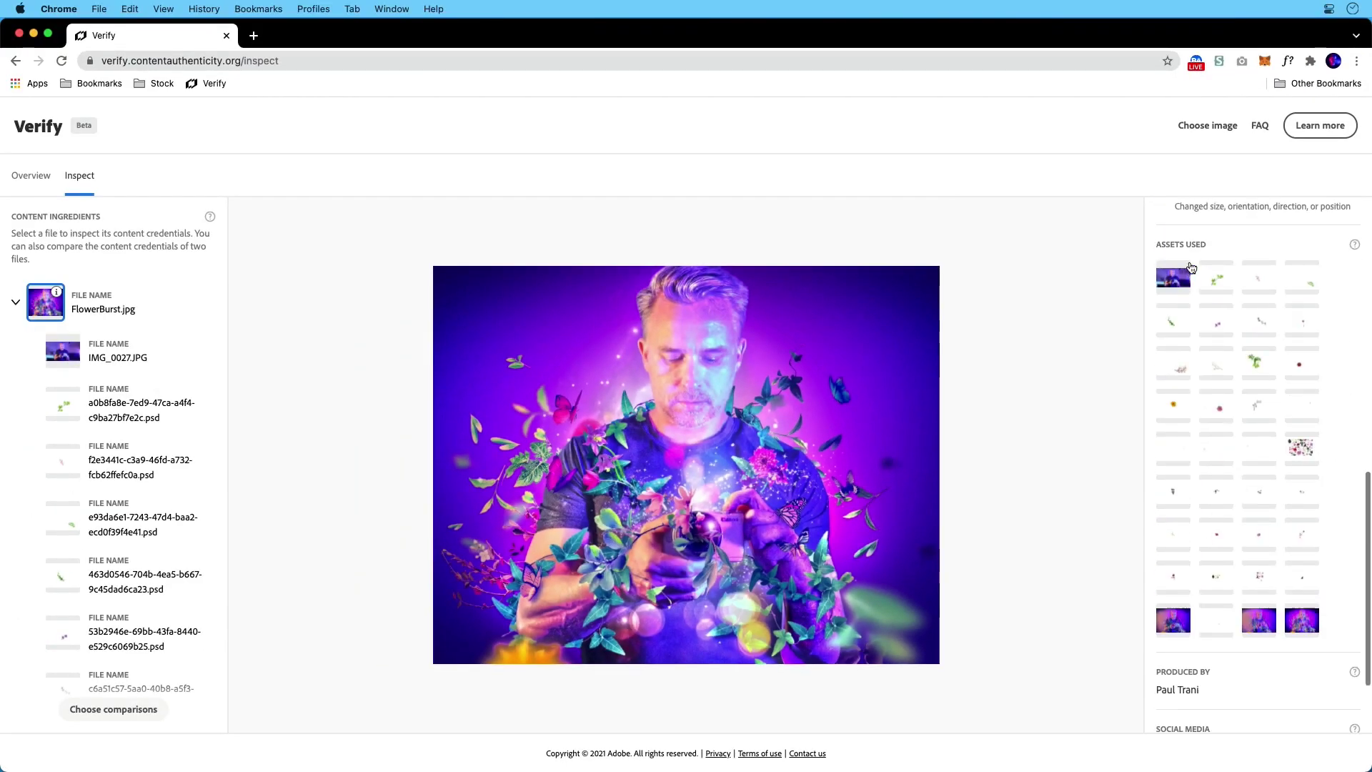
scroll(54, 391, "down", 12)
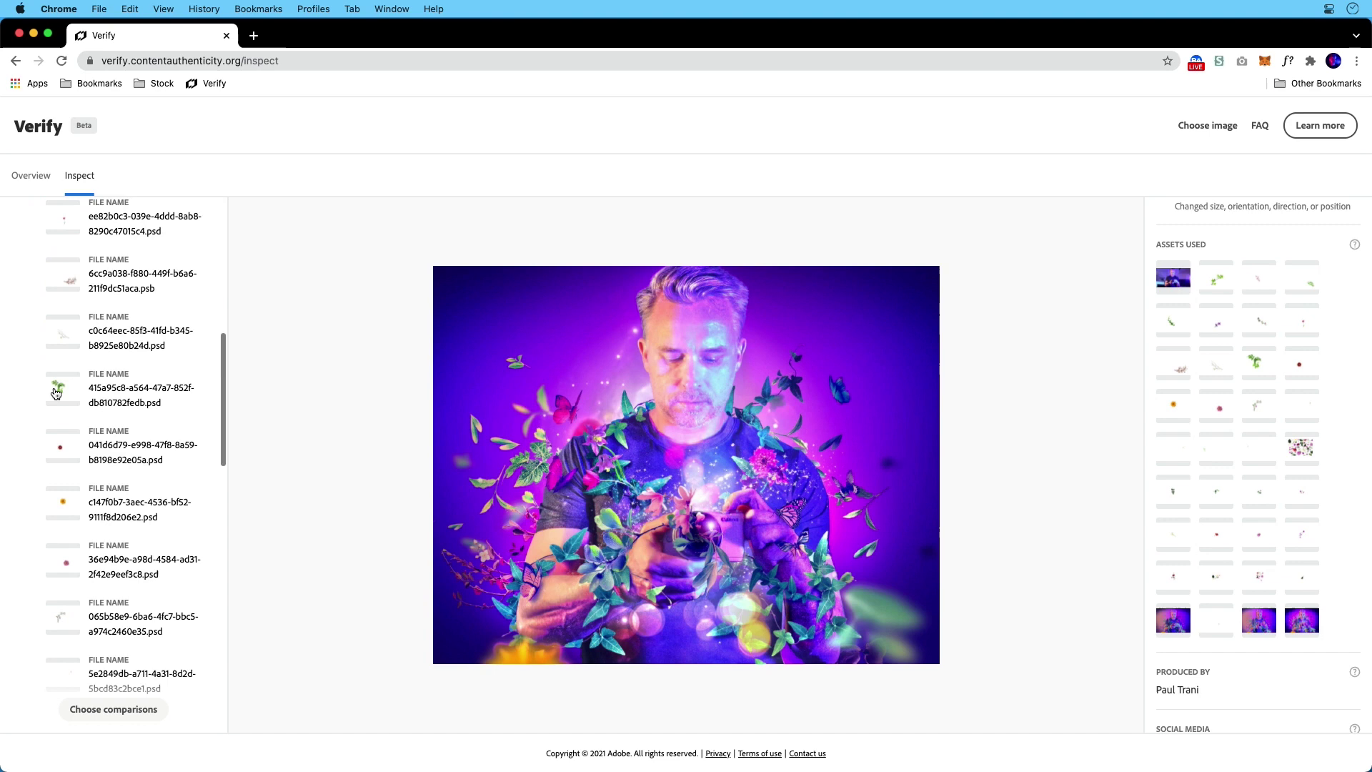
left_click(68, 709)
scroll(67, 419, "up", 15)
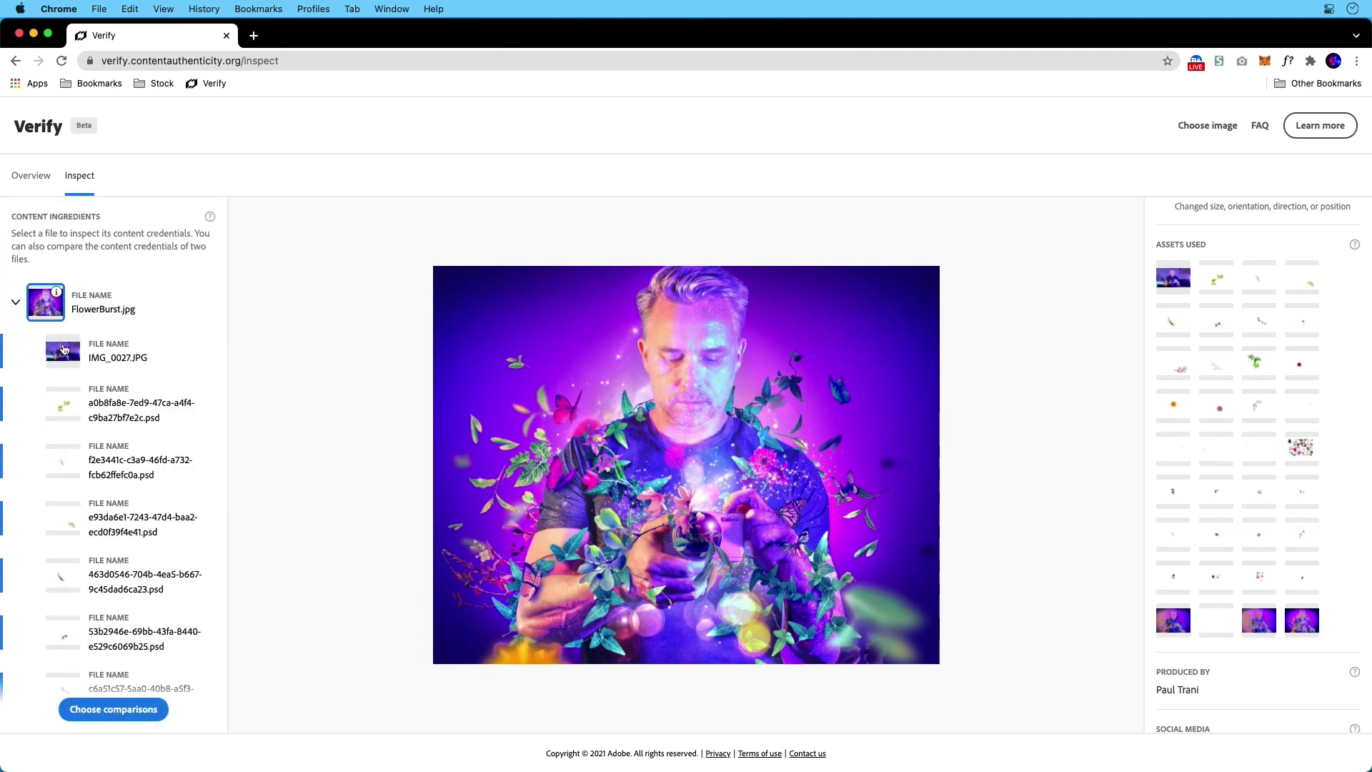
Compare FlowerBurst.jpg with the original IMG_0027.JPG using the Slider comparison view.
left_click(64, 351)
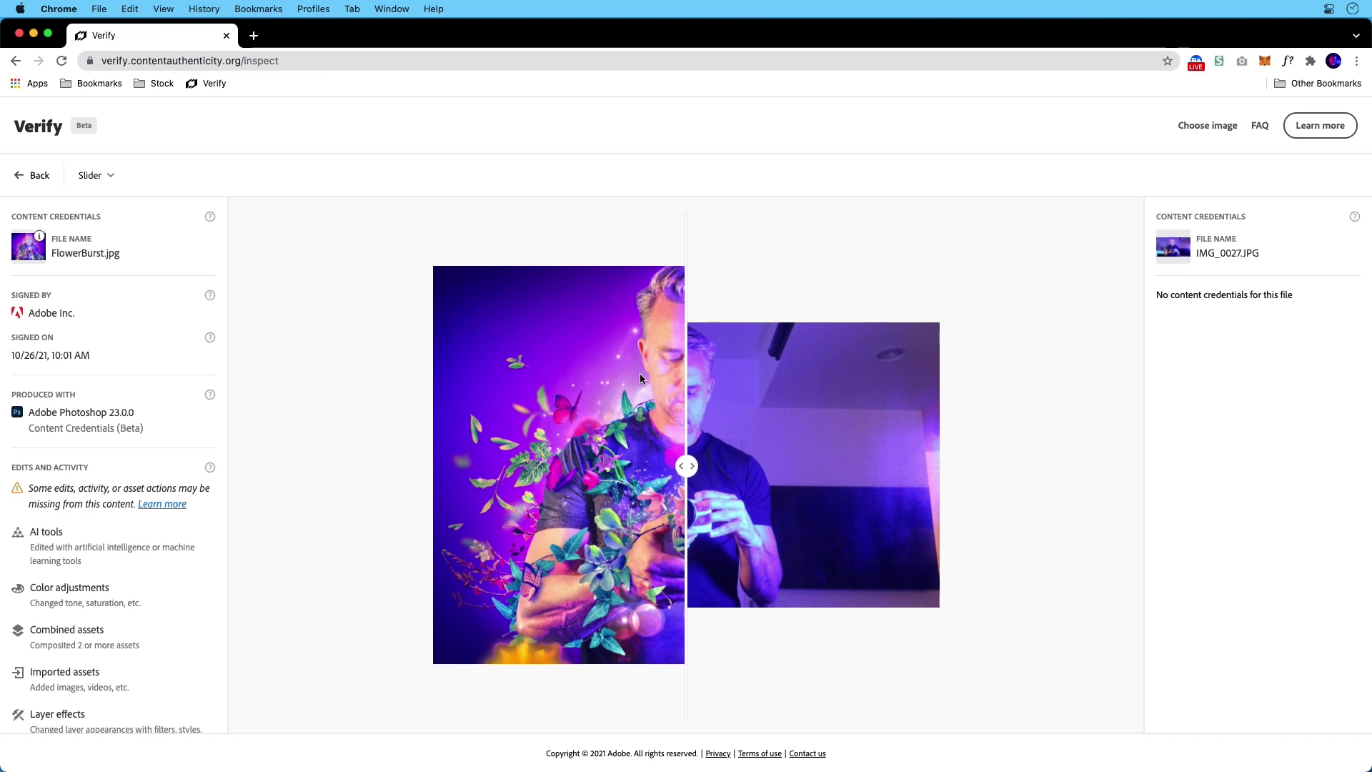
left_click(101, 184)
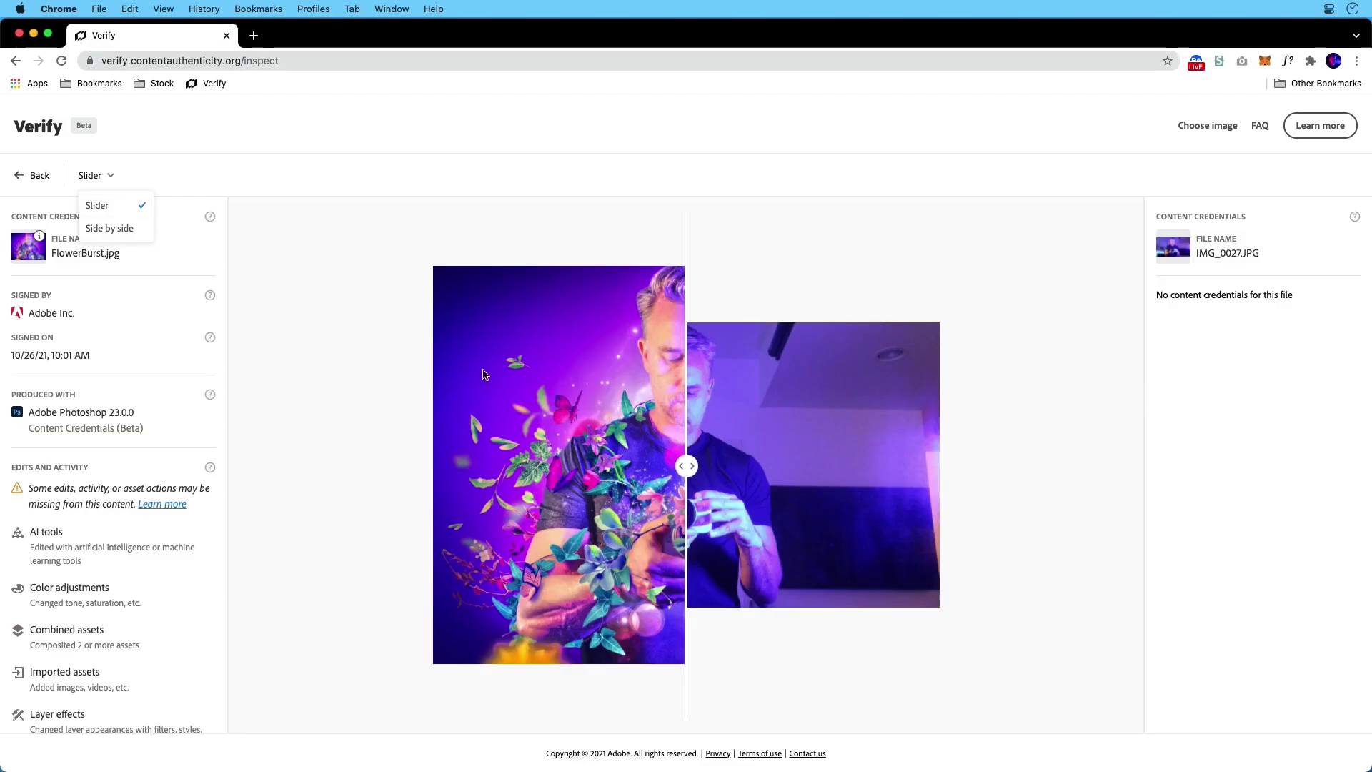
left_click(191, 280)
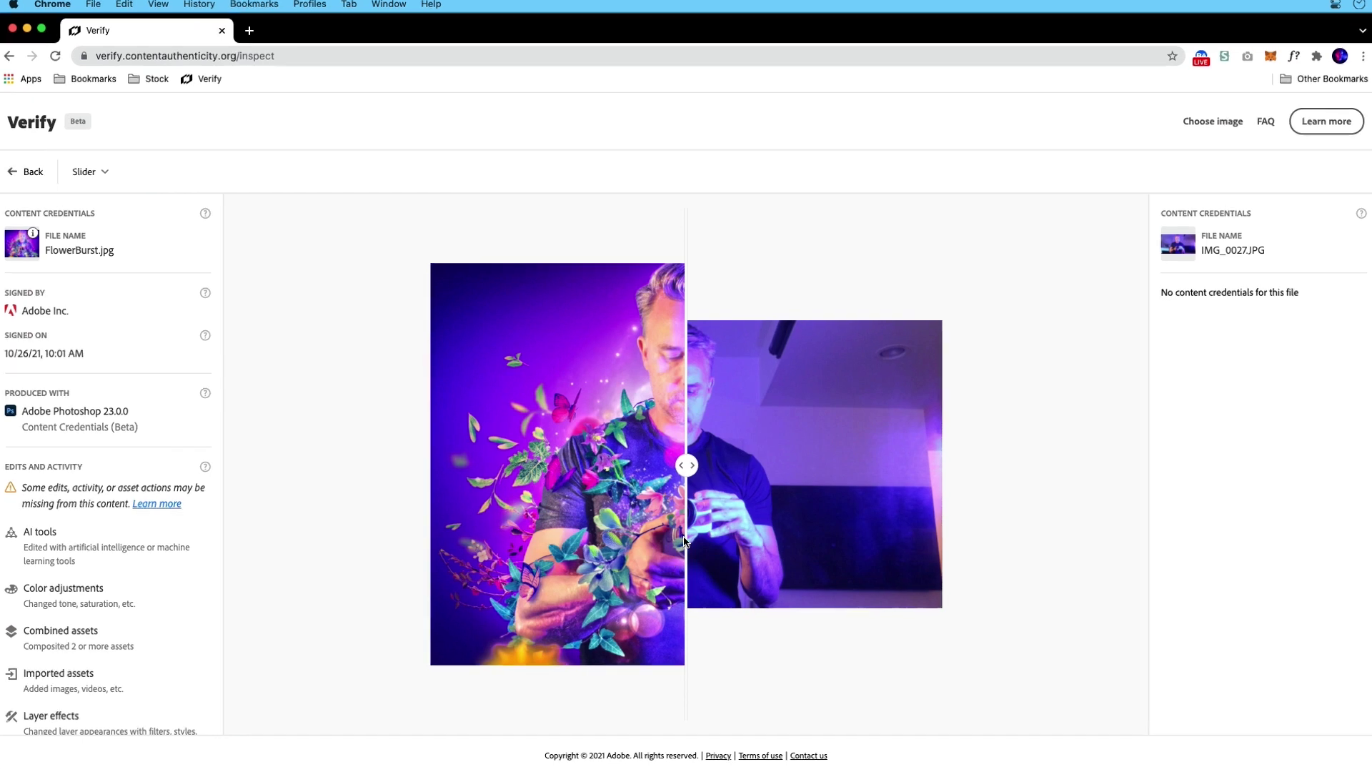